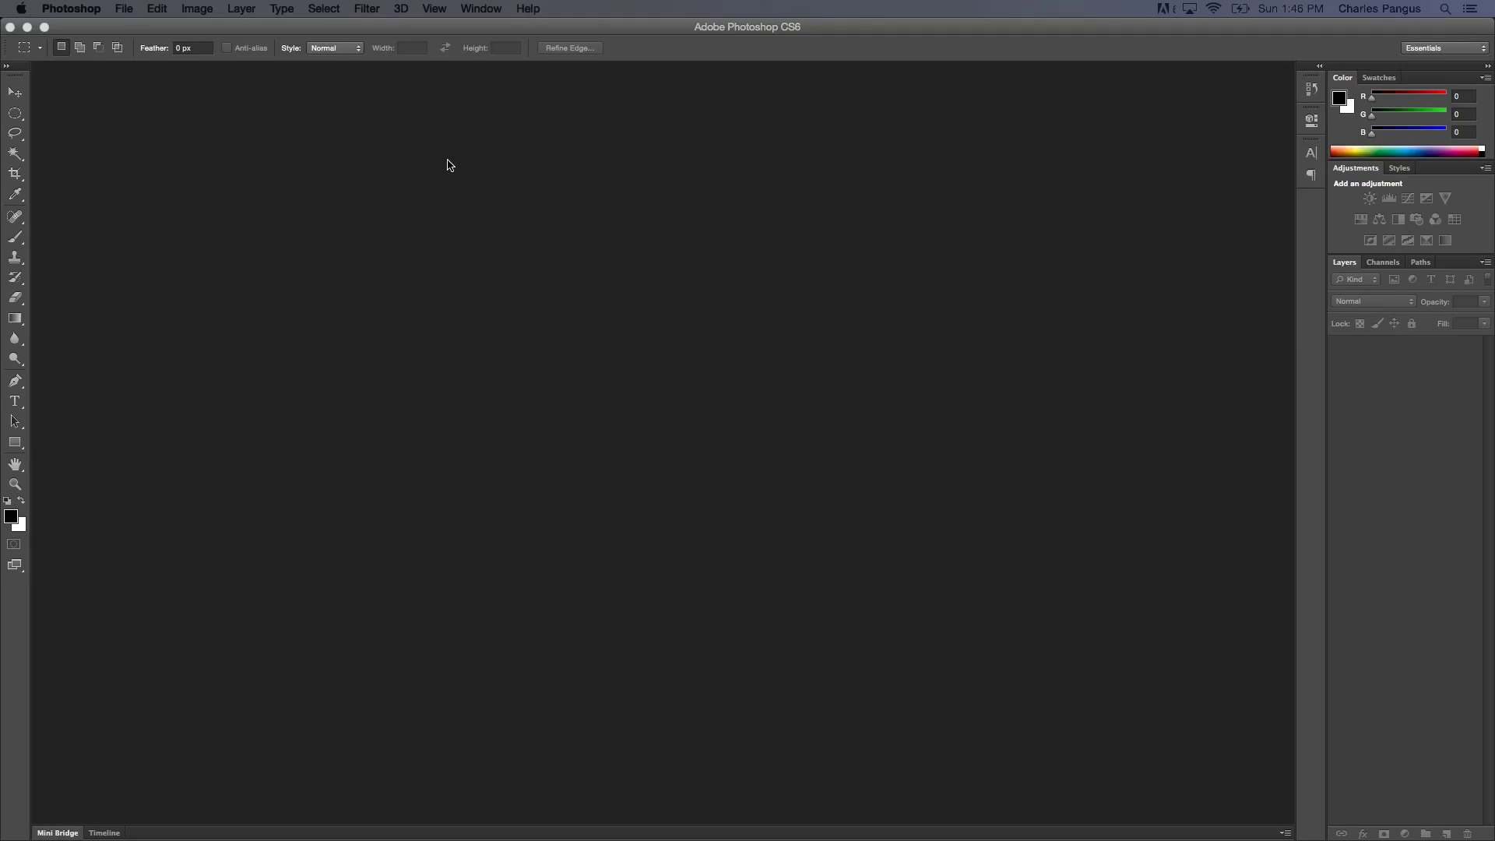
Create a new white 15 × 19 inch document at 300 pixels per inch.
left_click(123, 8)
left_click(144, 28)
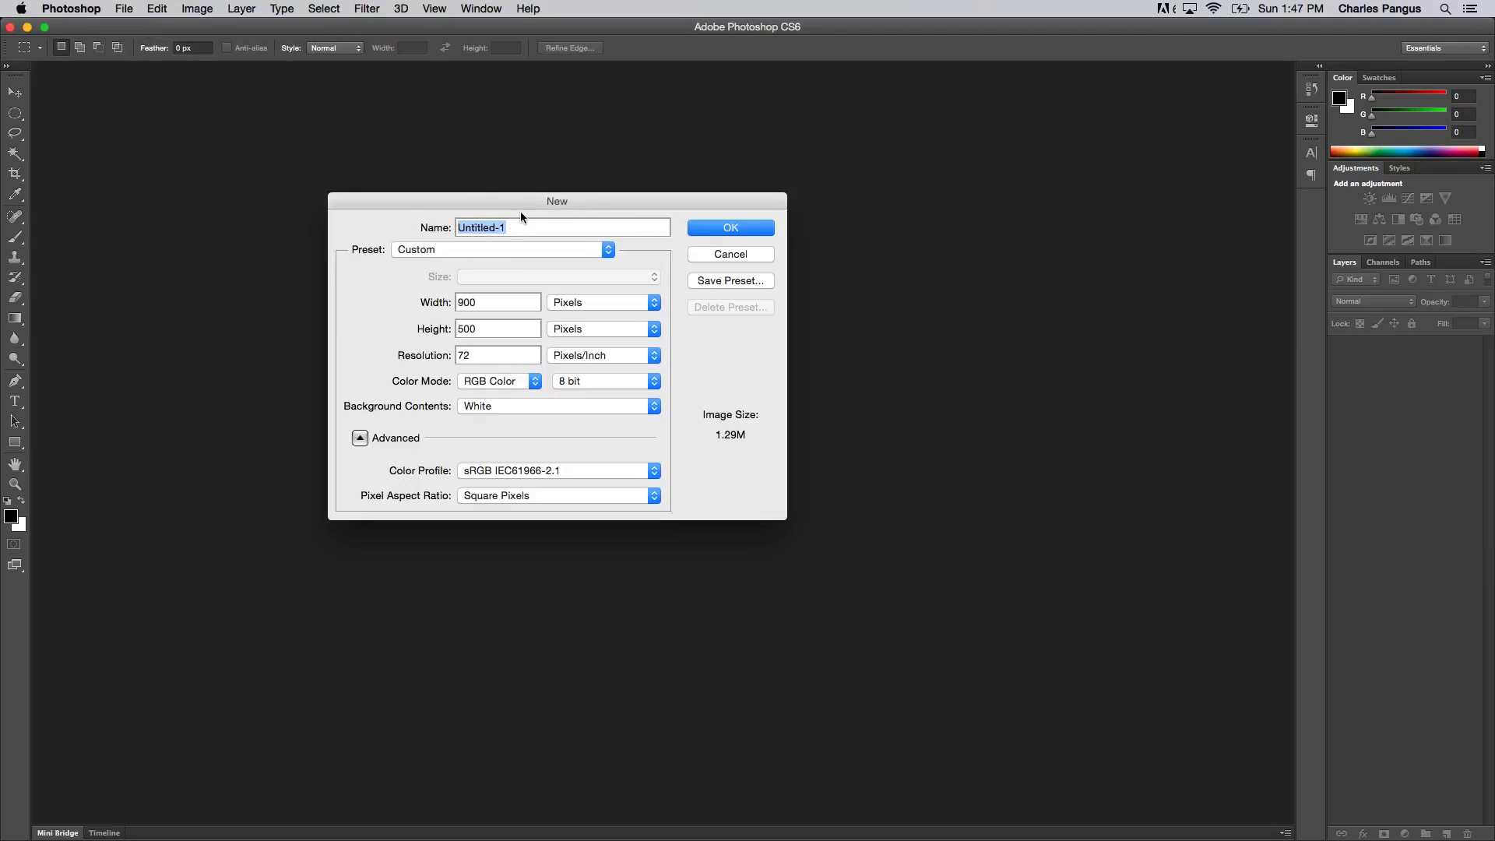
left_click_drag(503, 204, 286, 102)
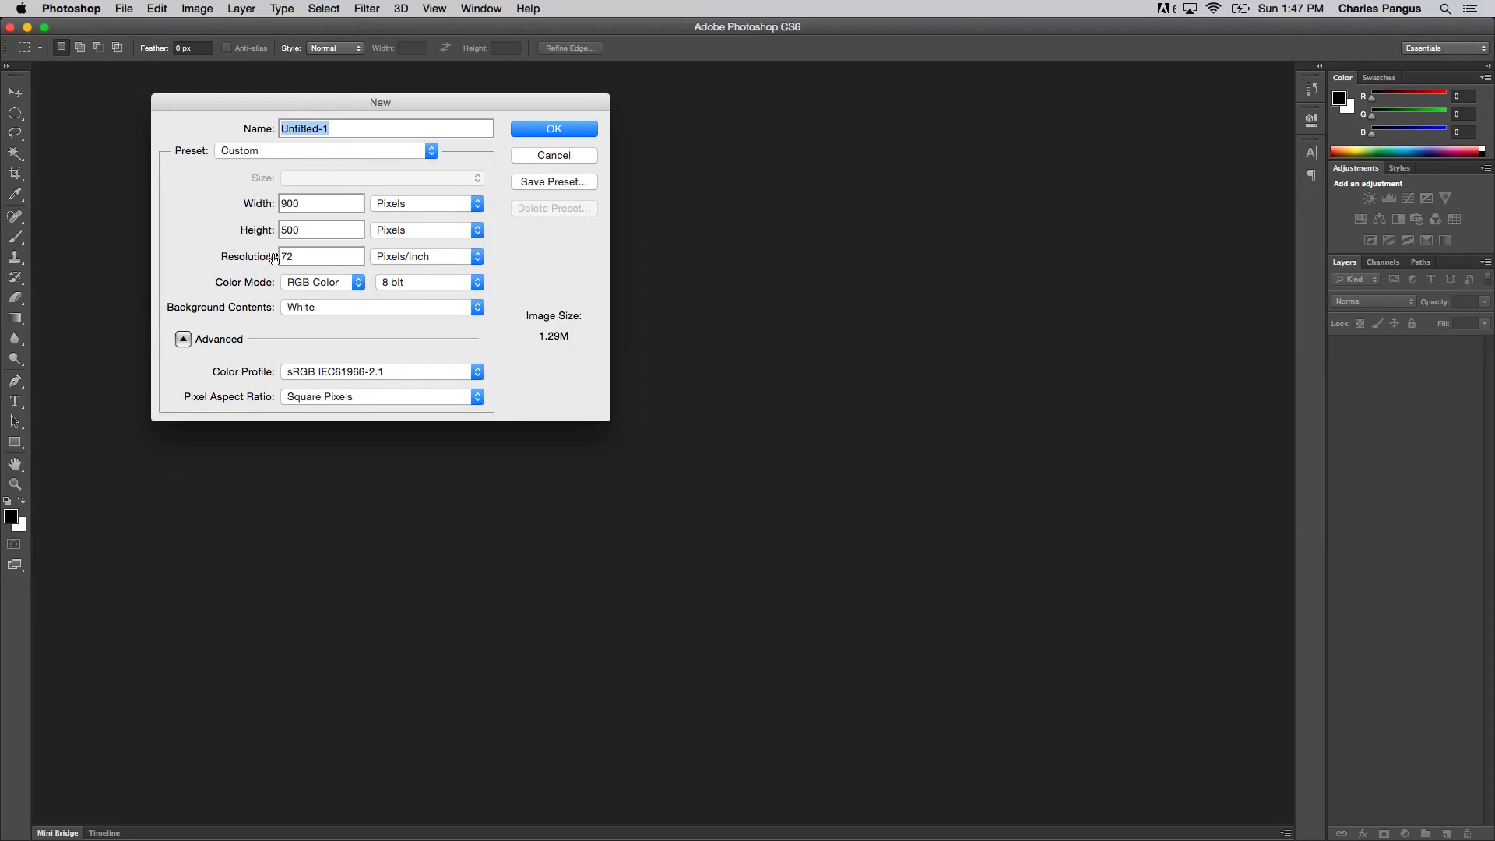
left_click(307, 257)
type("300")
left_click(414, 196)
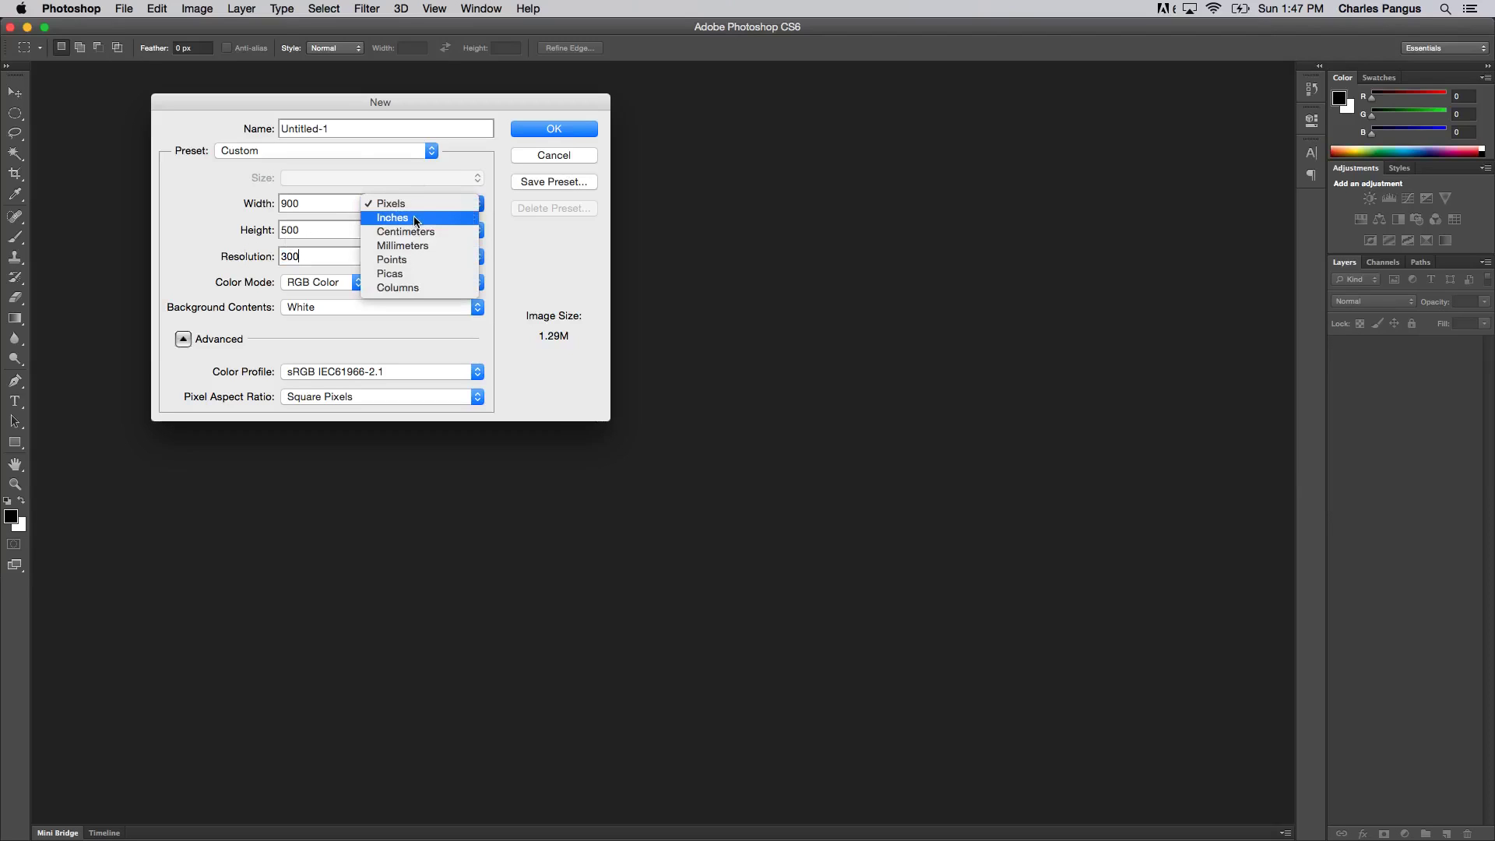
left_click(414, 216)
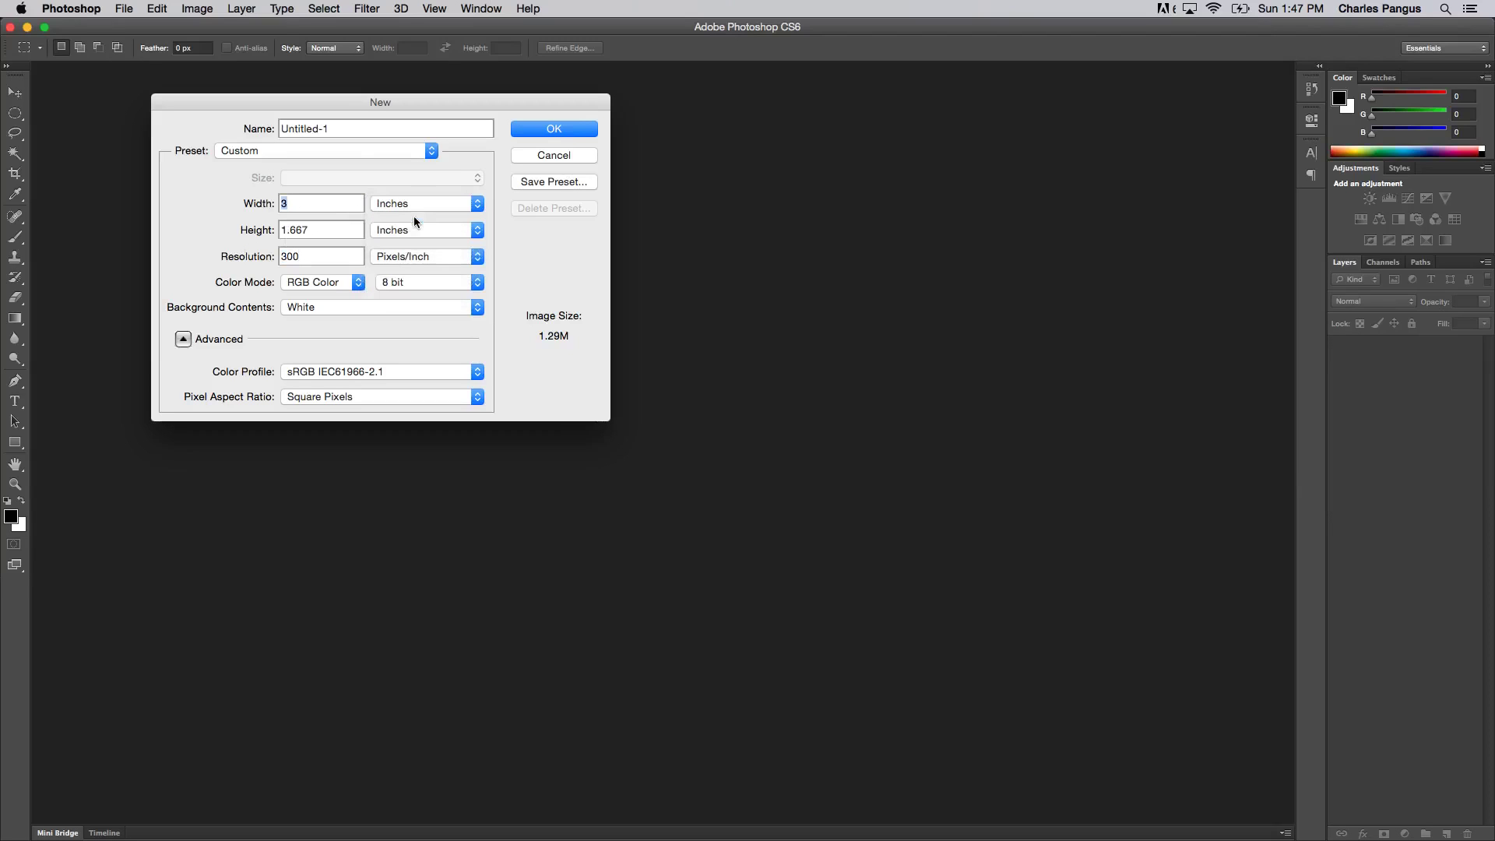
double_click(322, 204)
type("15")
key("Tab")
type("19")
left_click(535, 133)
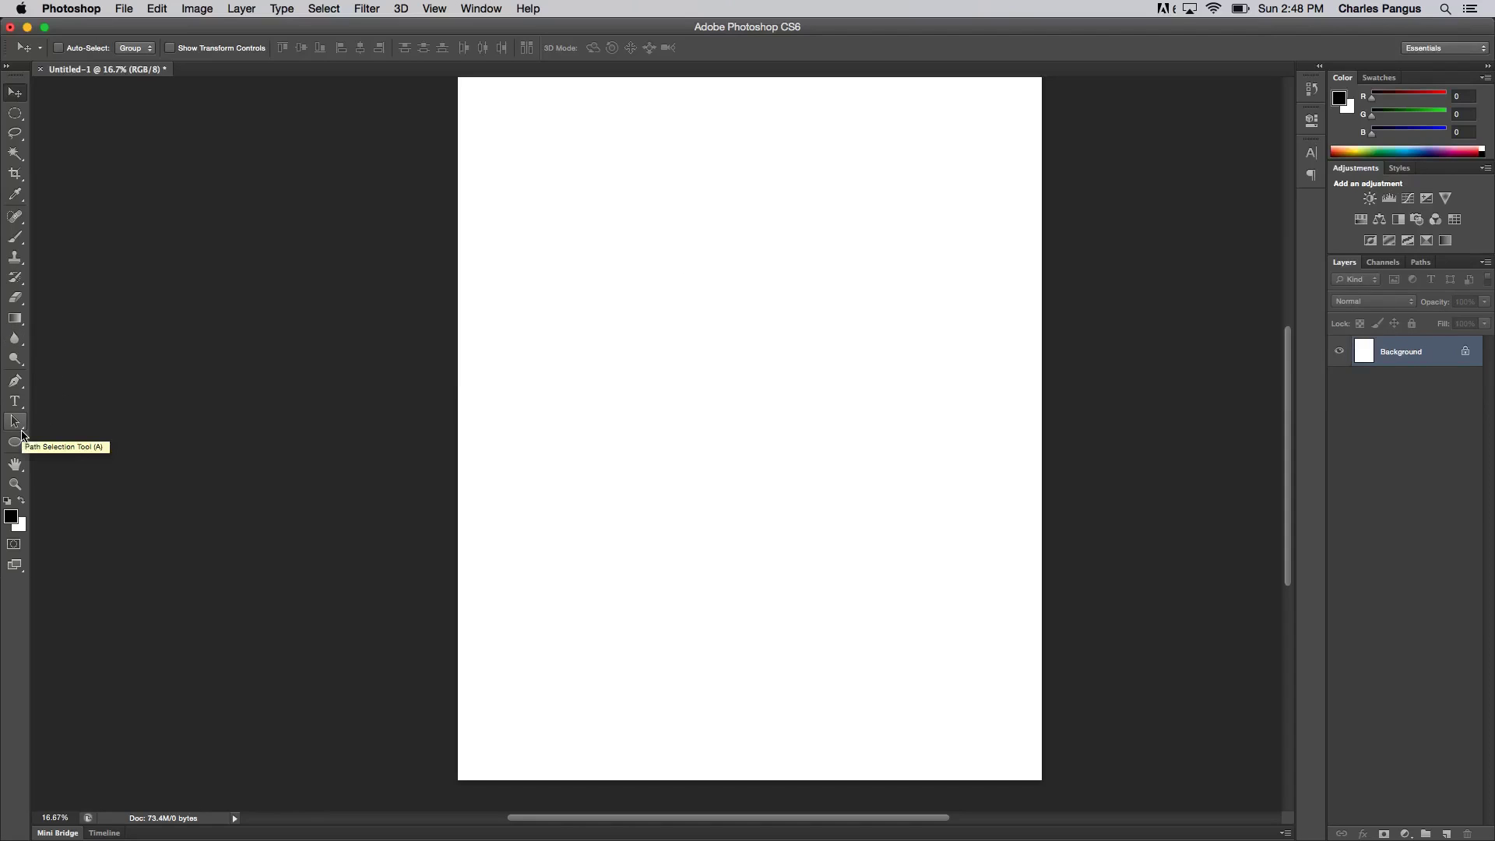
left_click(15, 441)
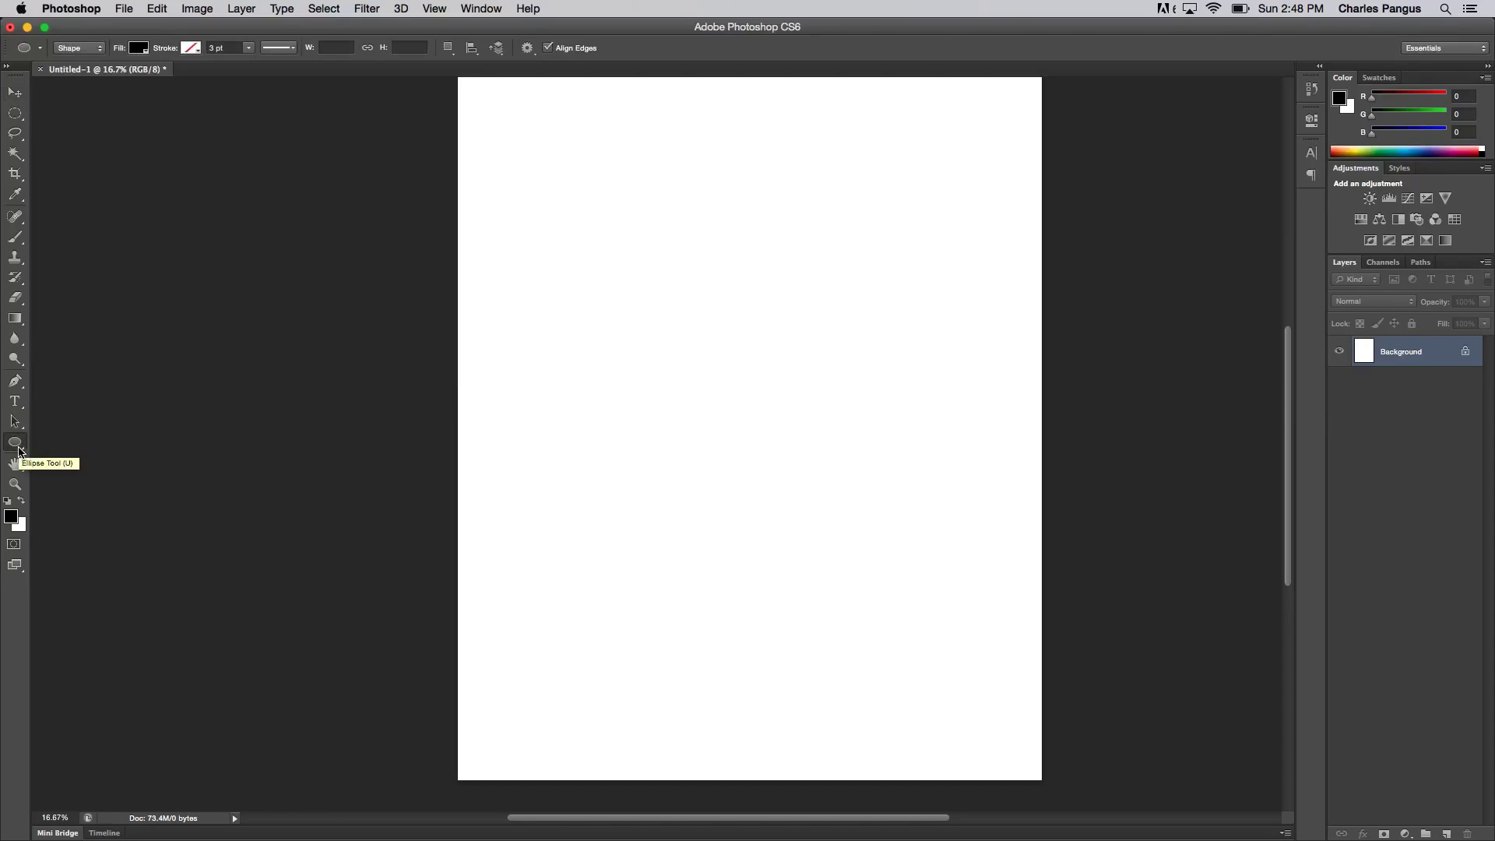
mouse_move(529, 231)
left_mouse_down()
mouse_move(944, 591)
mouse_move(921, 594)
left_mouse_up()
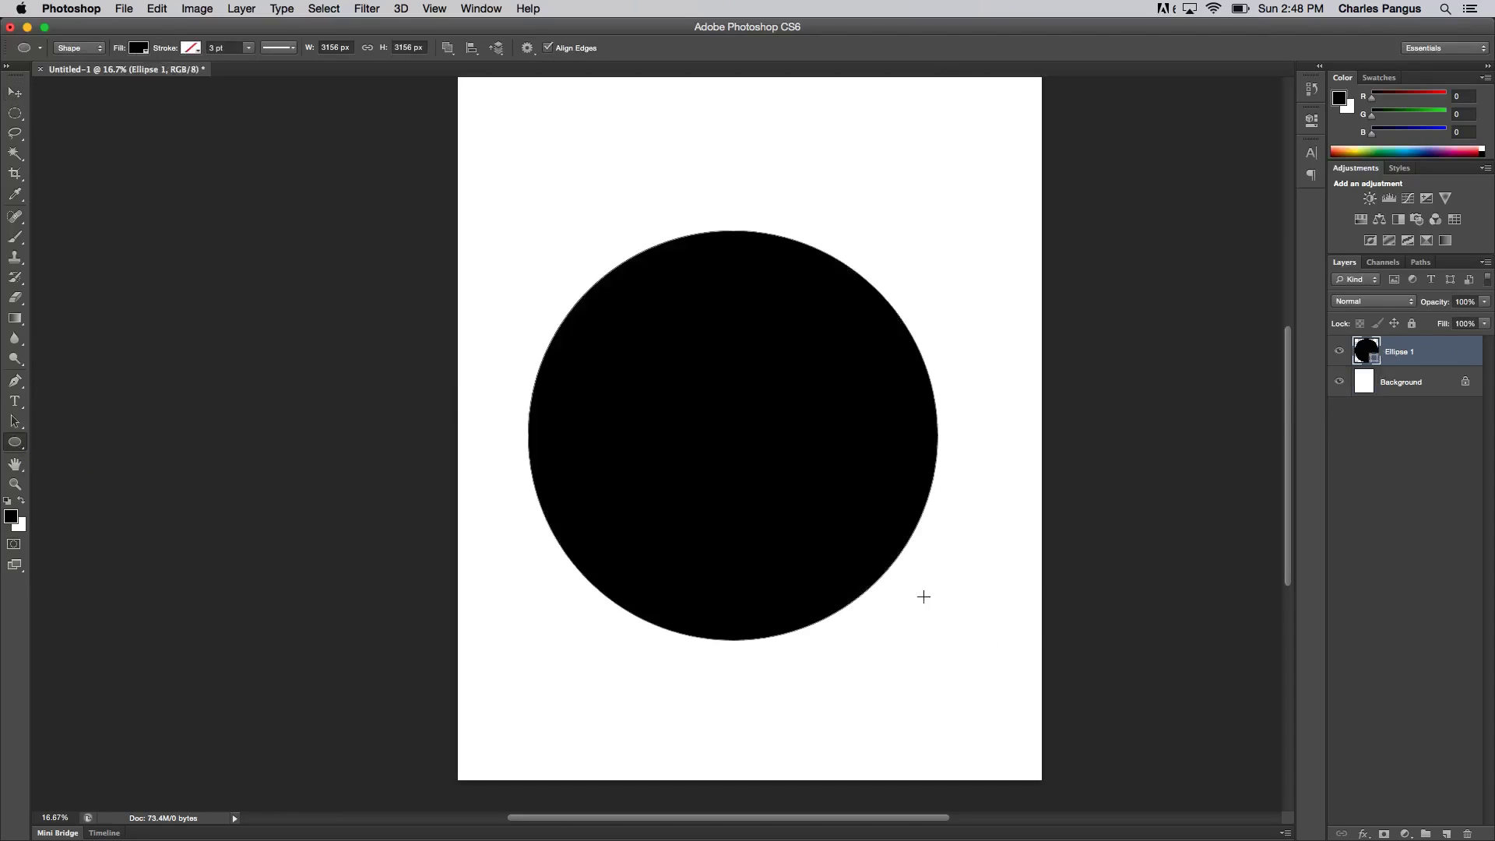
left_click(15, 92)
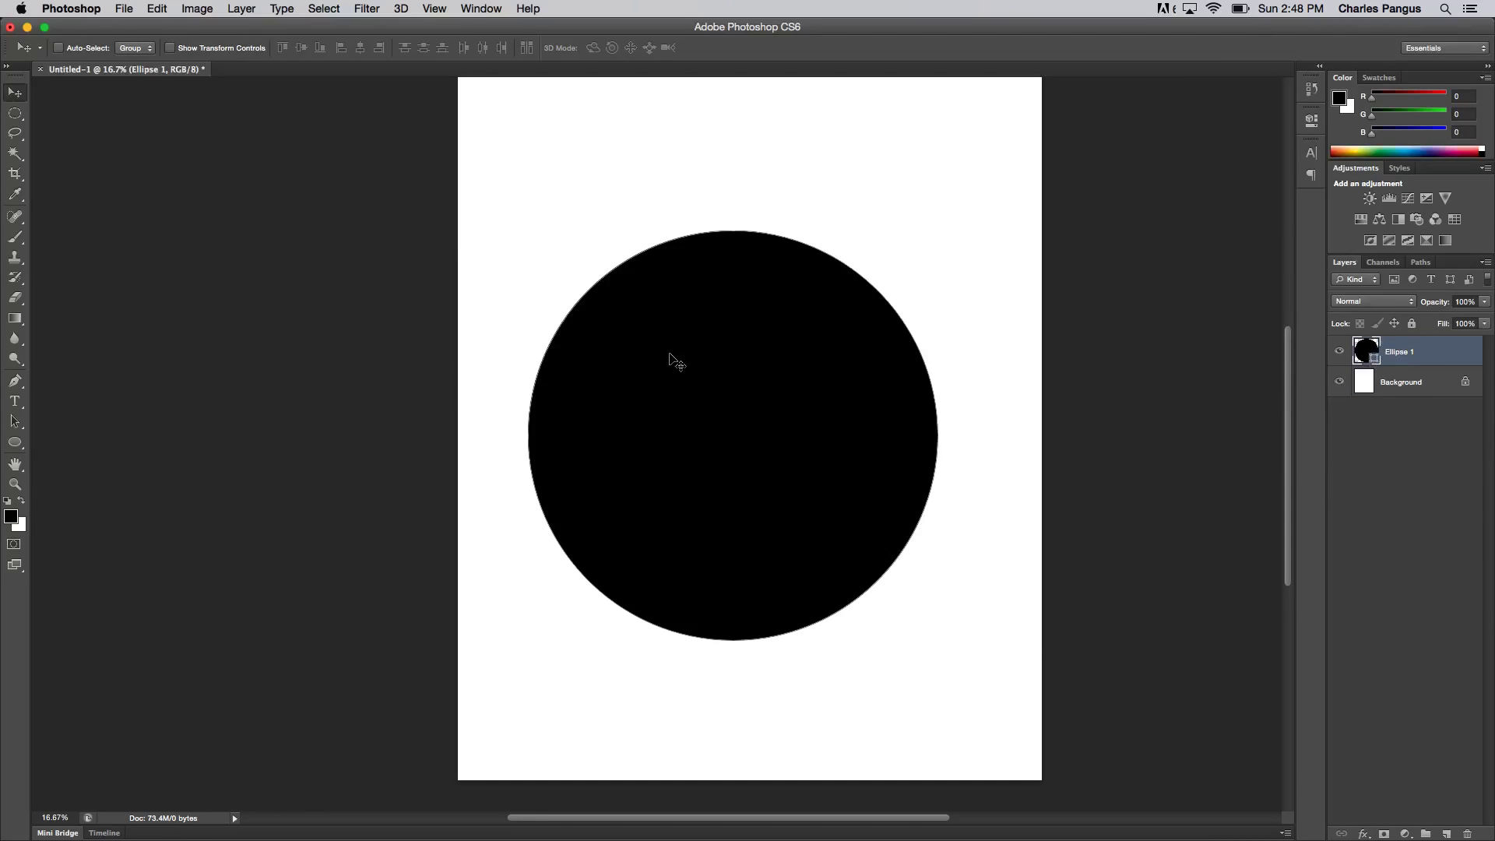
key("Delete")
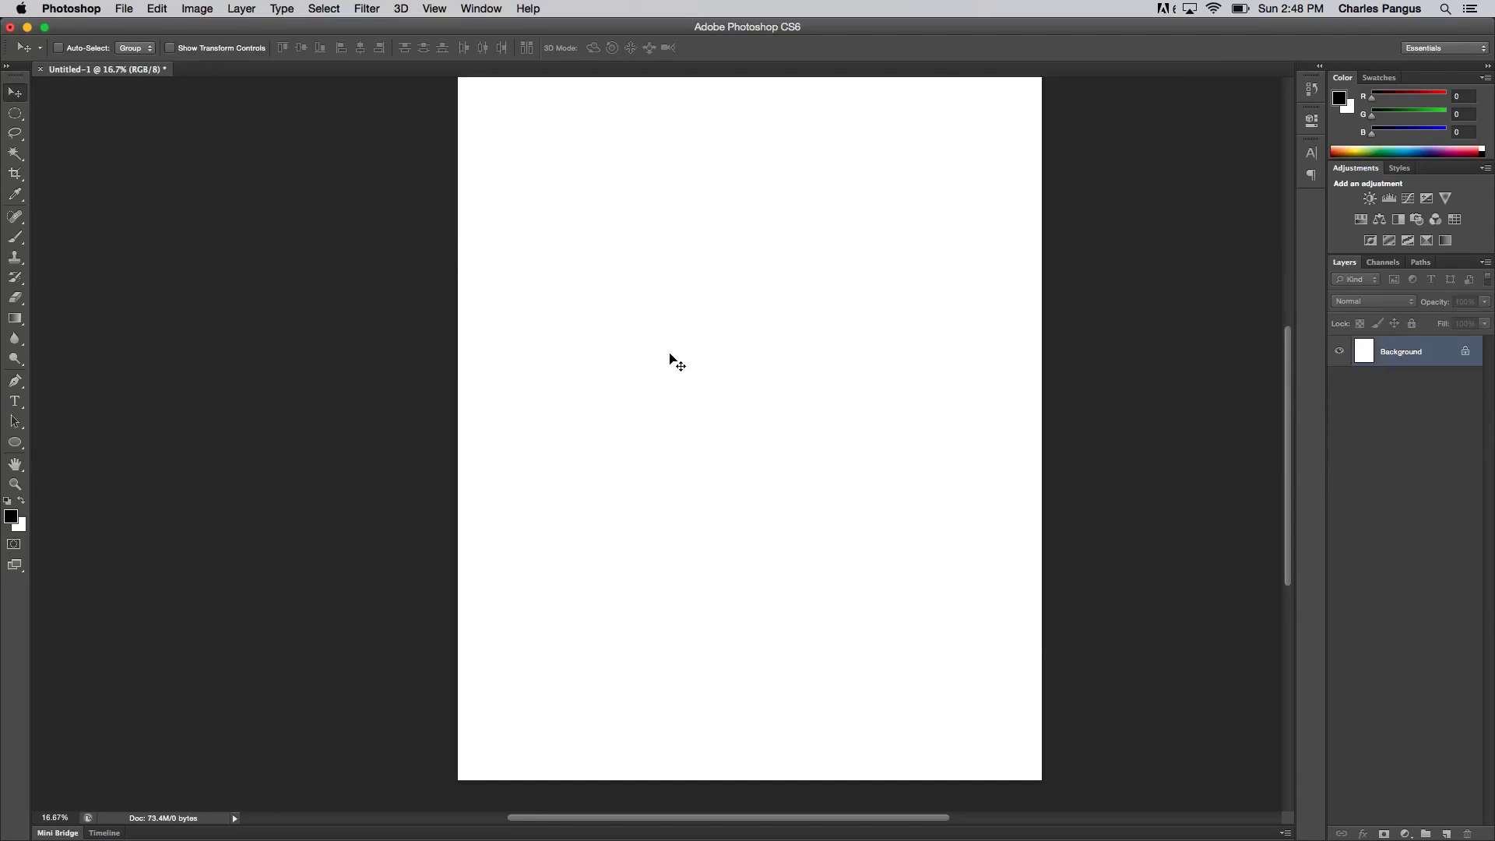
Draw a lightning bolt with the Custom Shape Tool and set its fill to red.
left_click(25, 442)
left_click(27, 445)
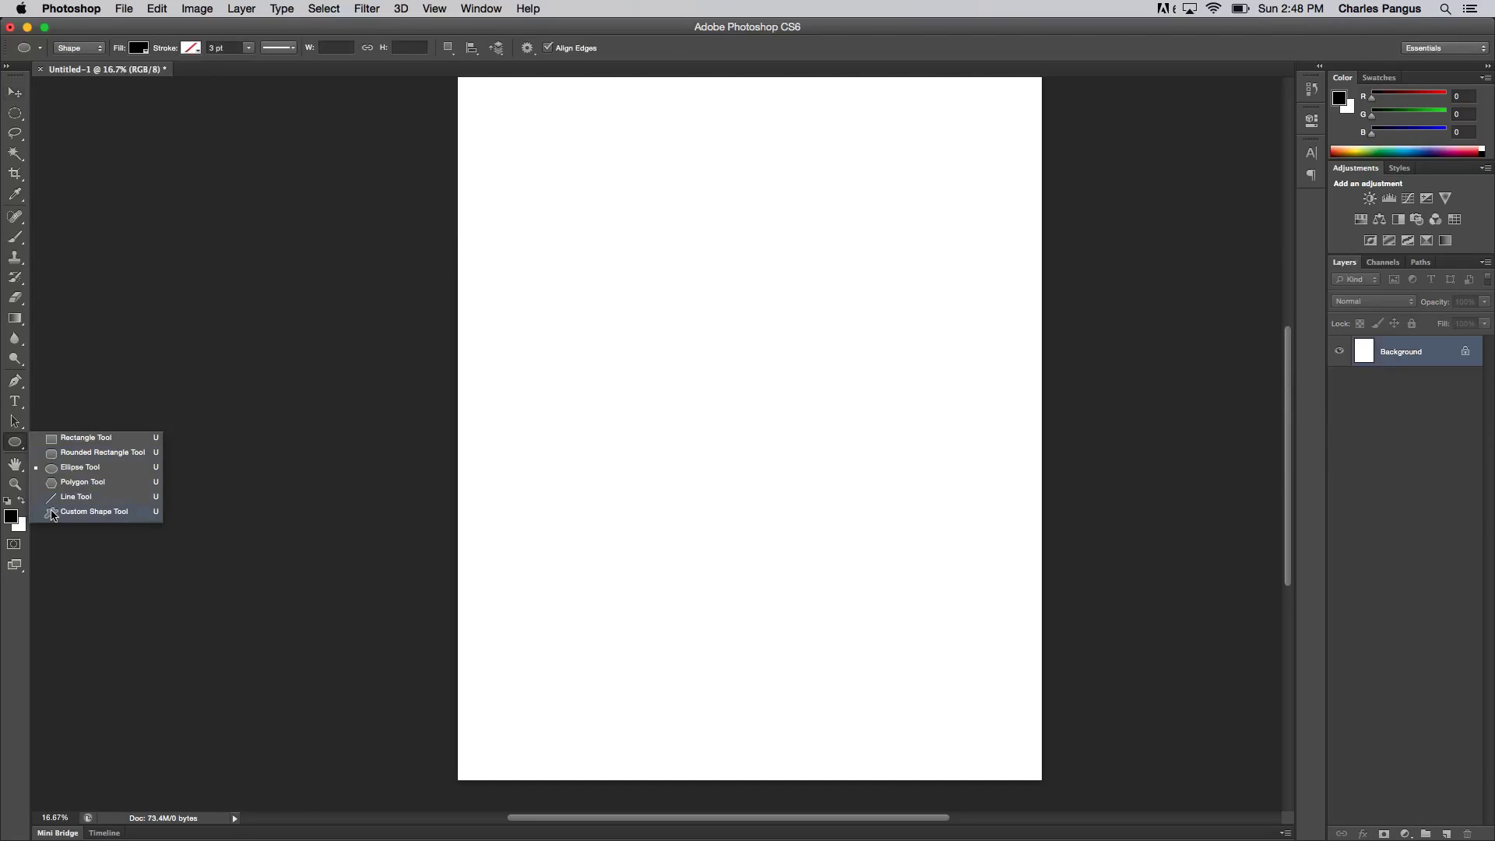
left_click(86, 516)
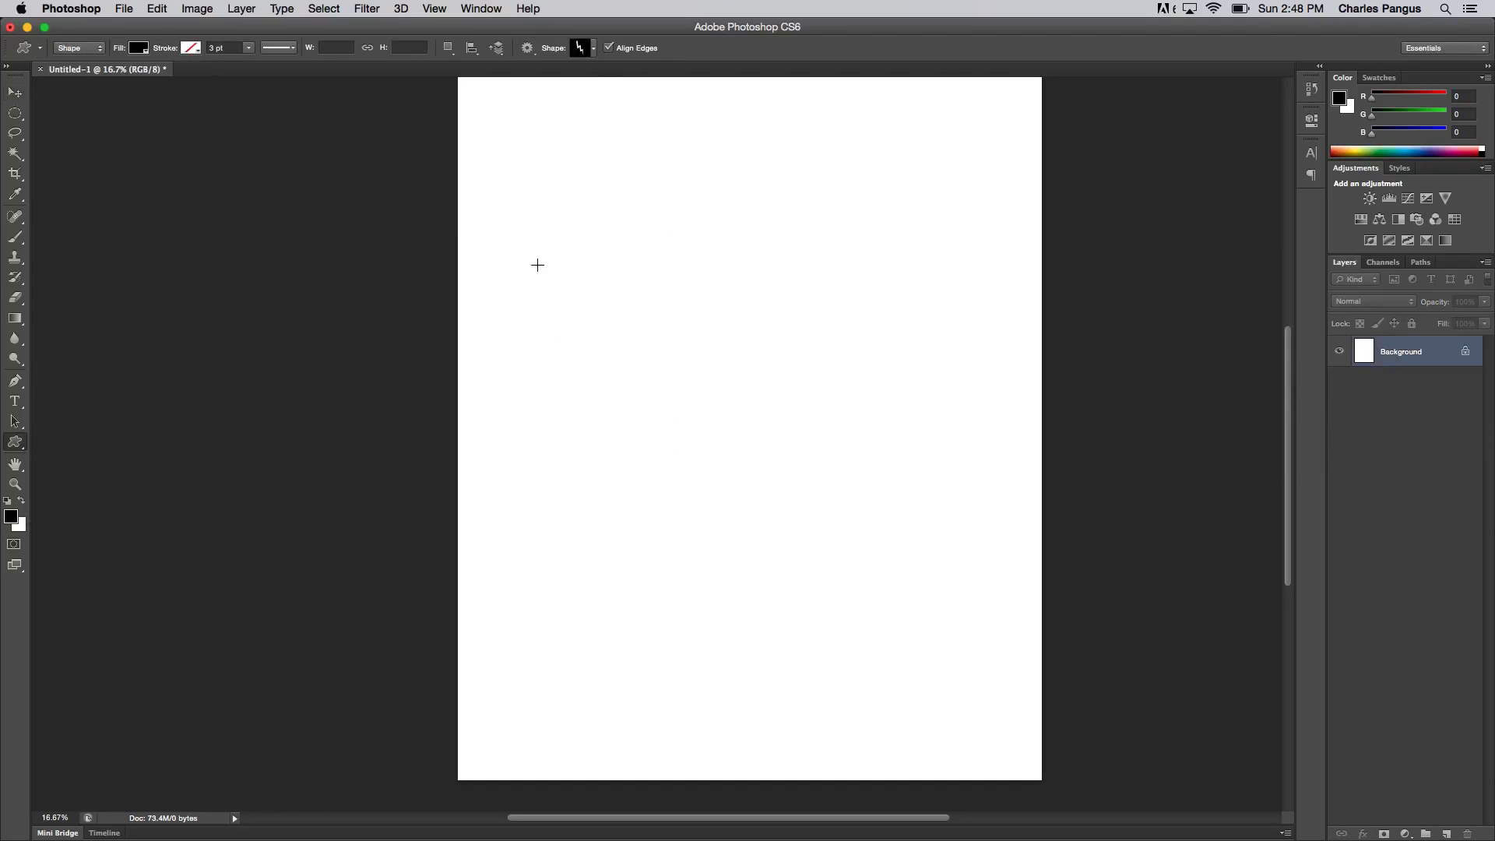
left_click_drag(534, 264, 626, 538)
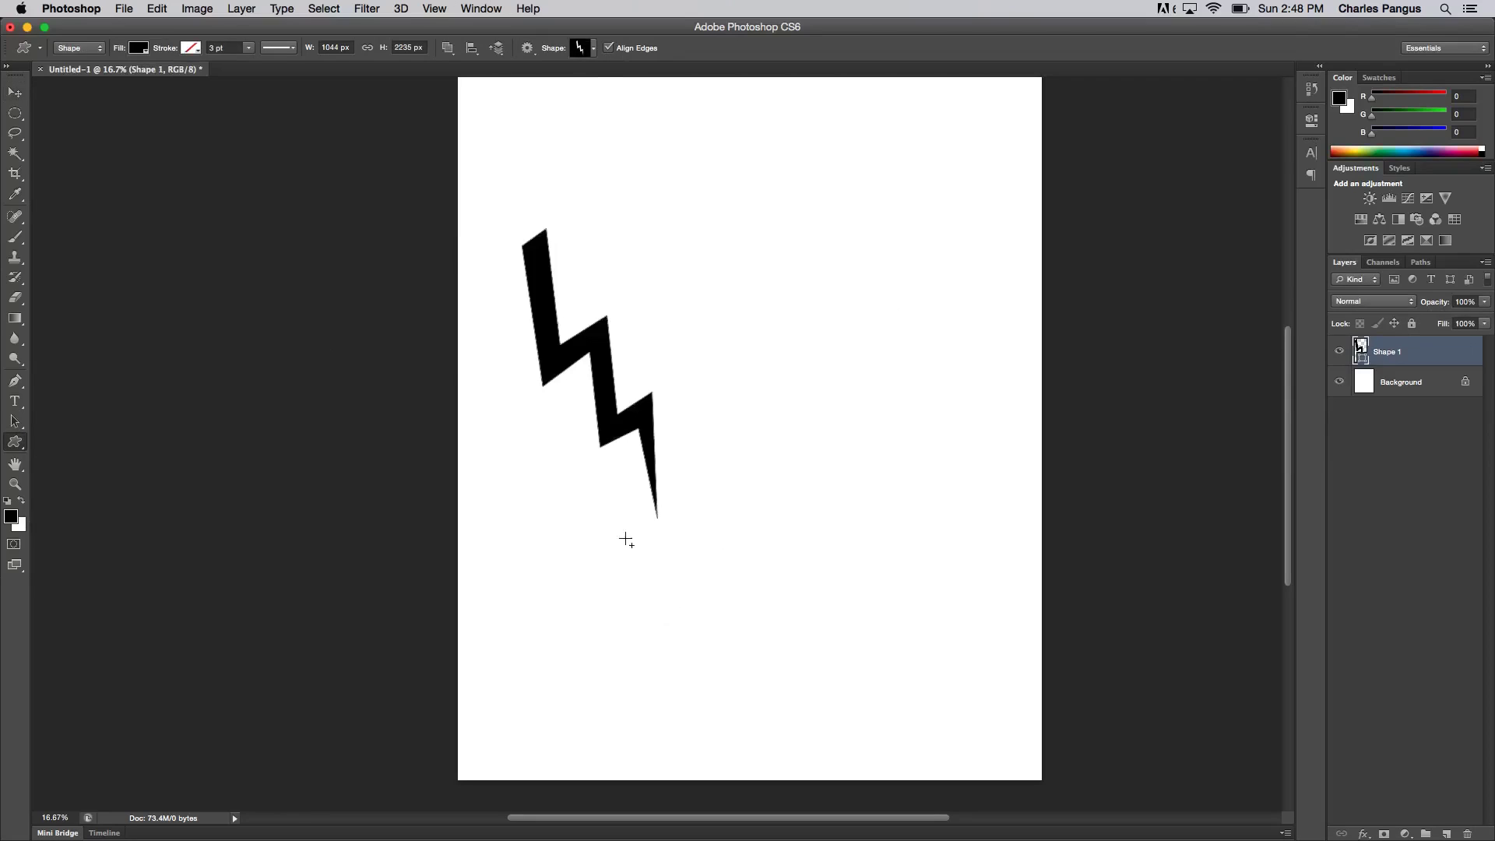
left_click(140, 47)
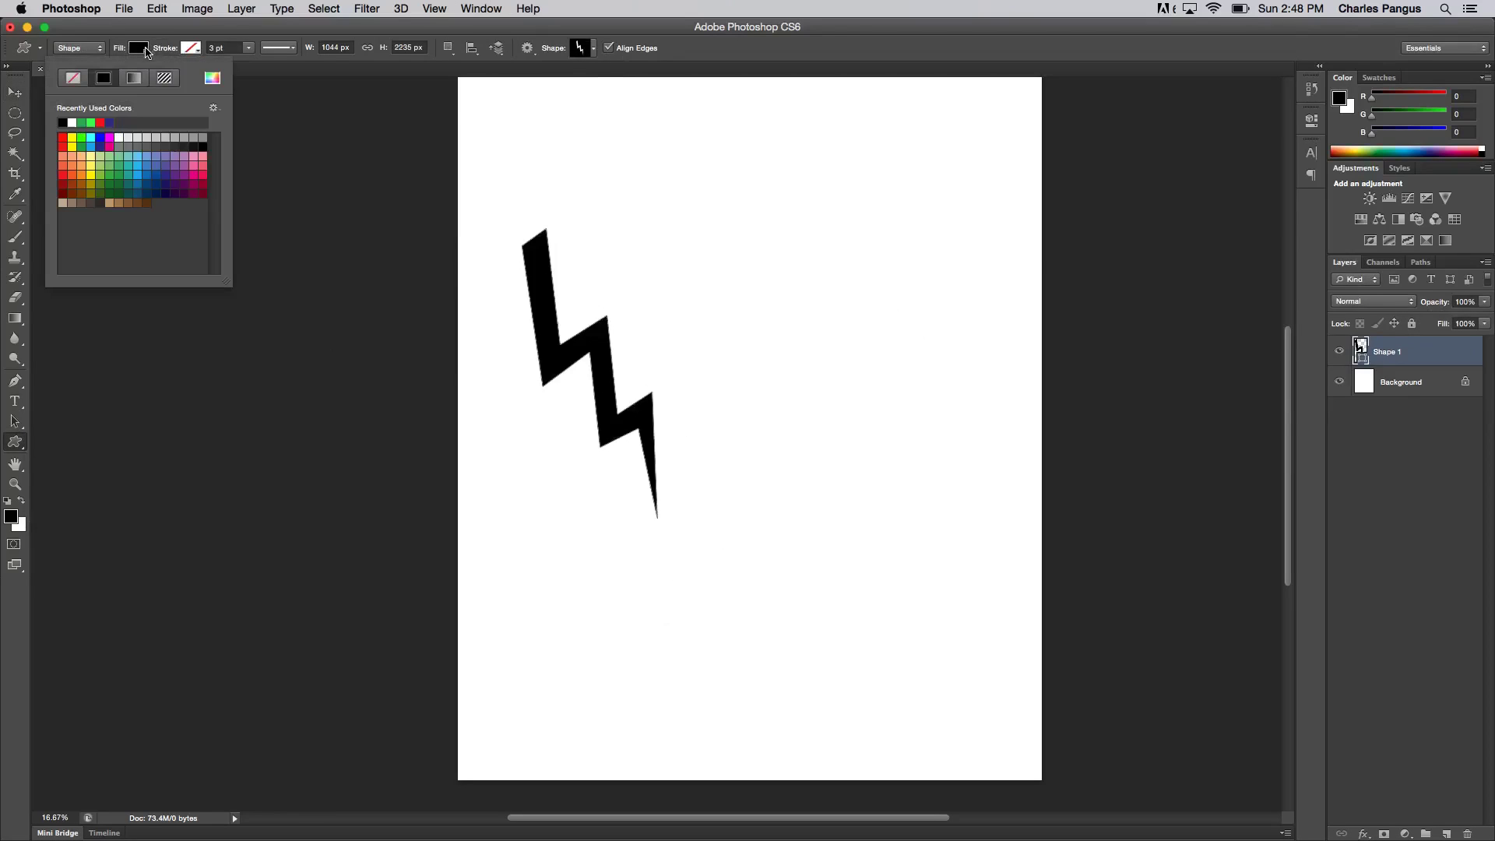
left_click(62, 137)
Move the red bolt, then Alt-drag a duplicate of it to the right.
left_click(15, 92)
left_click_drag(614, 397, 650, 436)
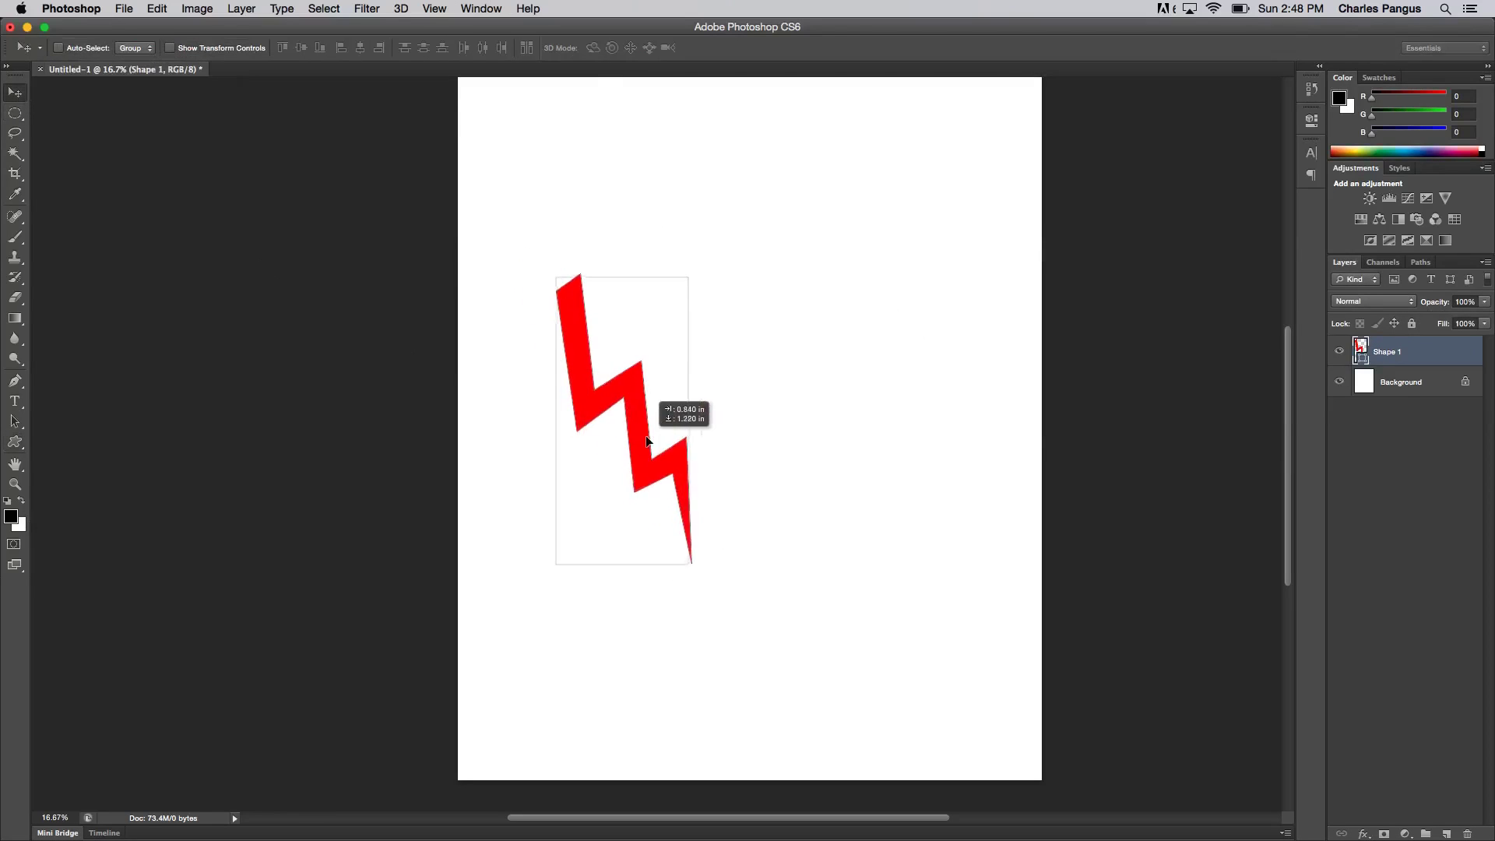
left_click(837, 434)
left_click(861, 288)
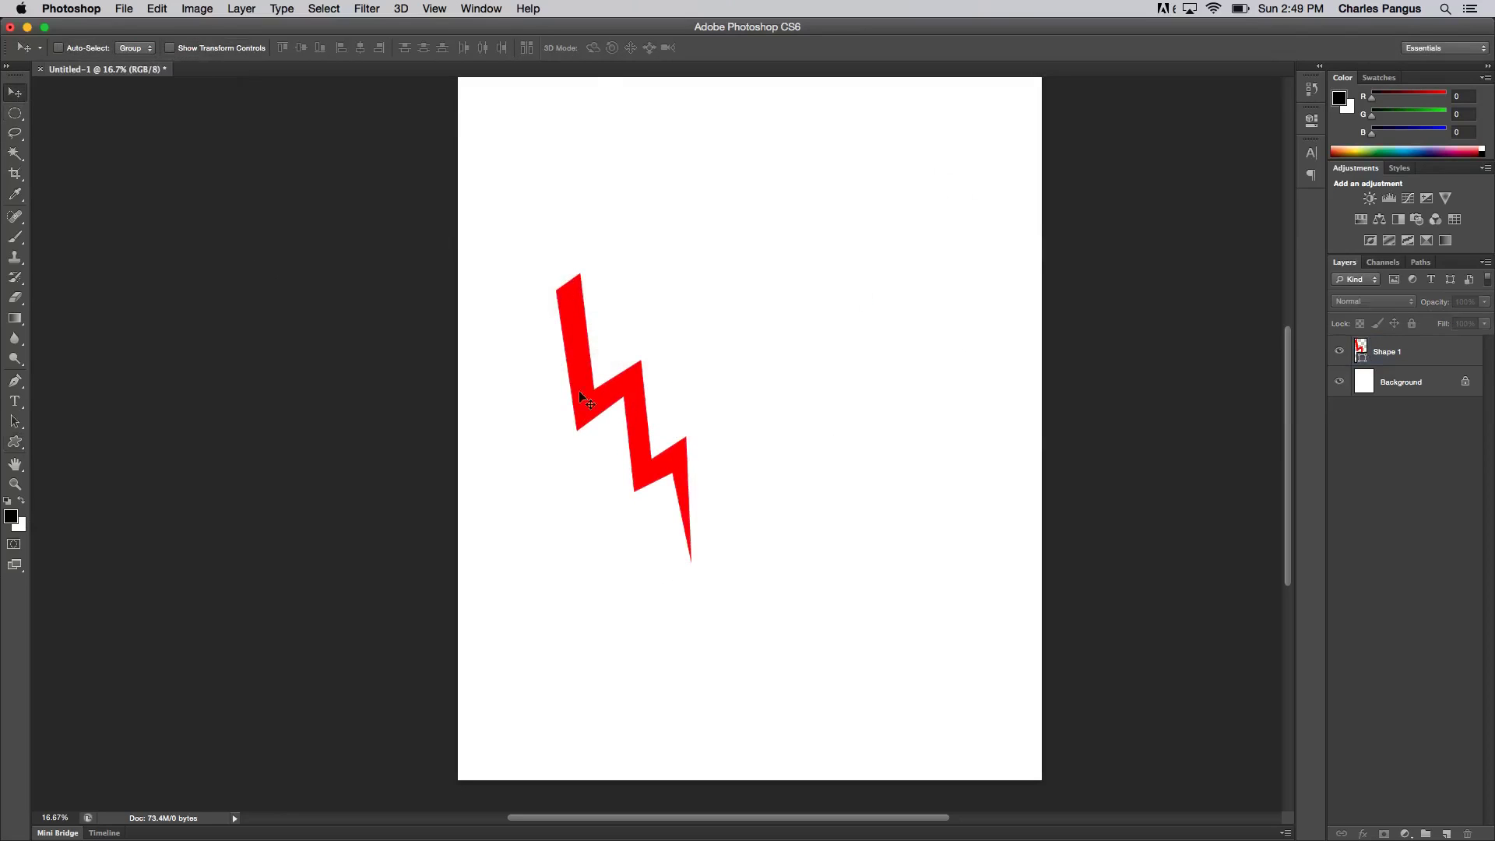
left_click(623, 399)
left_click(861, 291)
left_click_drag(644, 390, 714, 400)
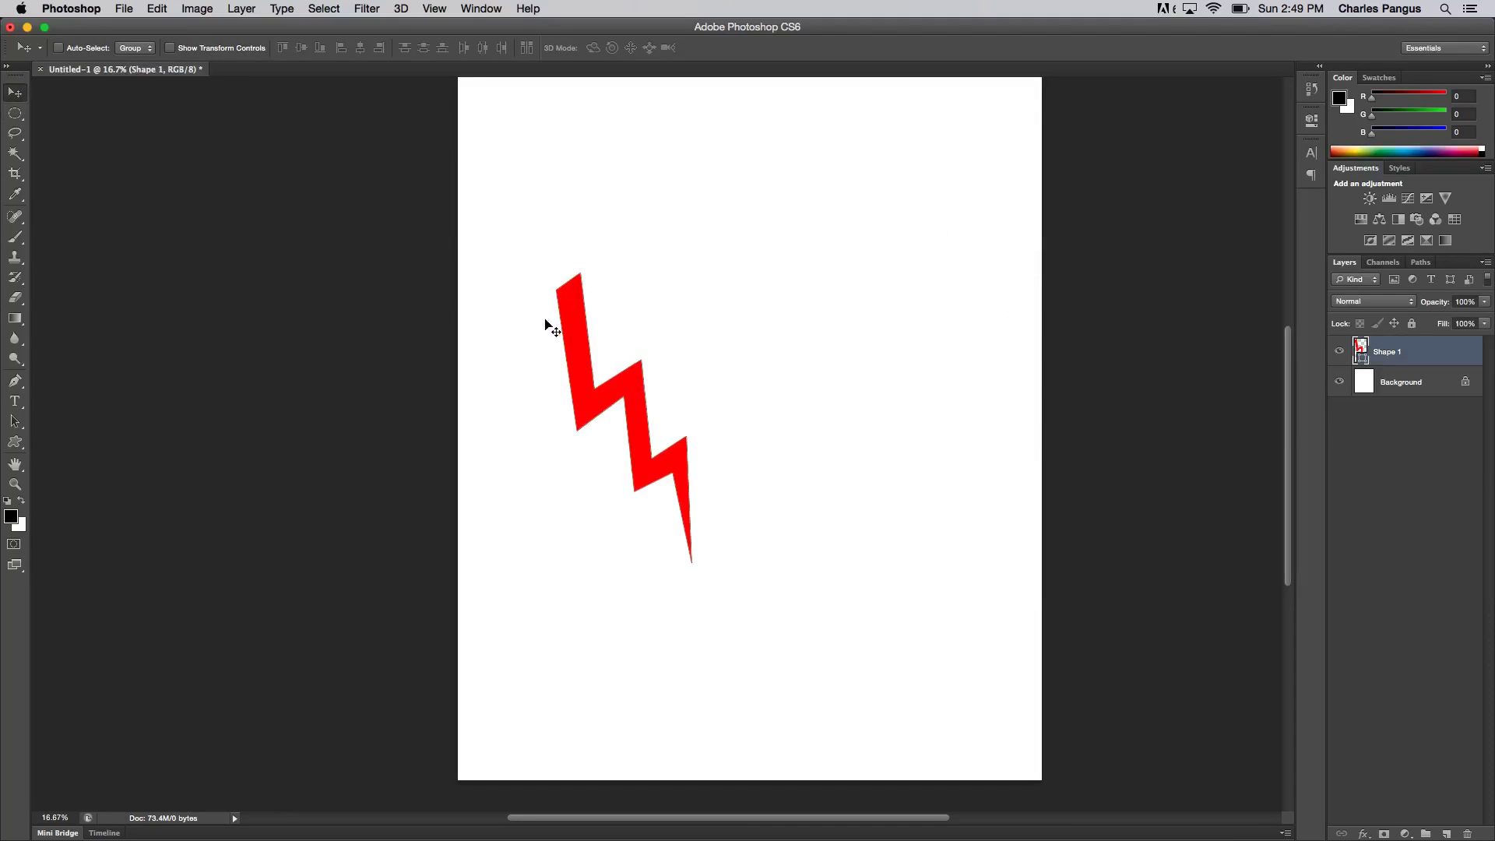
left_click_drag(565, 326, 767, 325)
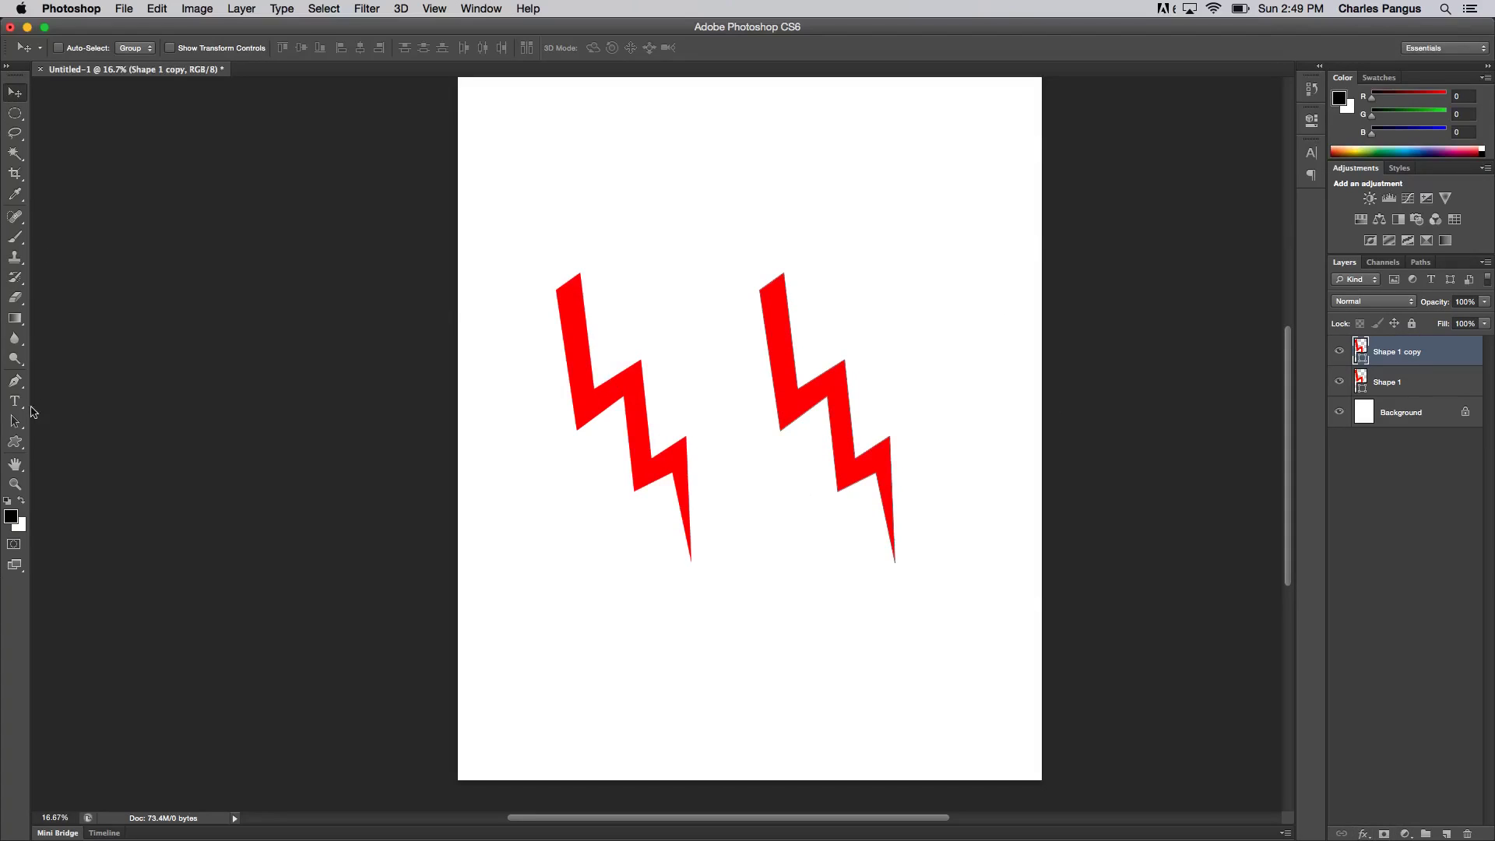
Change the duplicate bolt's fill colour to green.
left_click(15, 442)
left_click(139, 48)
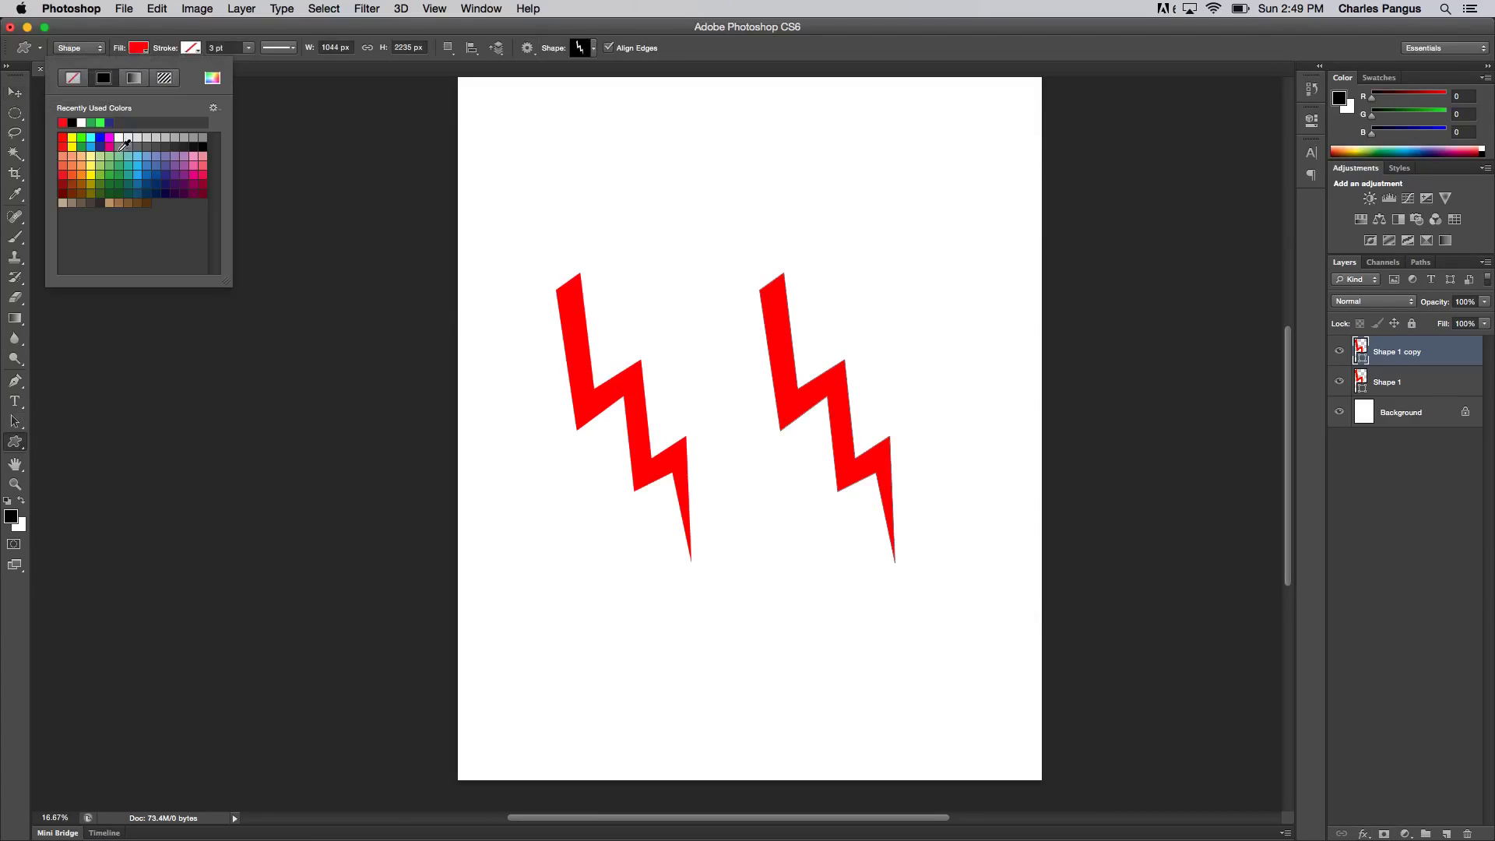
left_click(81, 145)
Rasterize the red bolt's Shape 1 layer, then zoom in on both bolts.
left_click(11, 94)
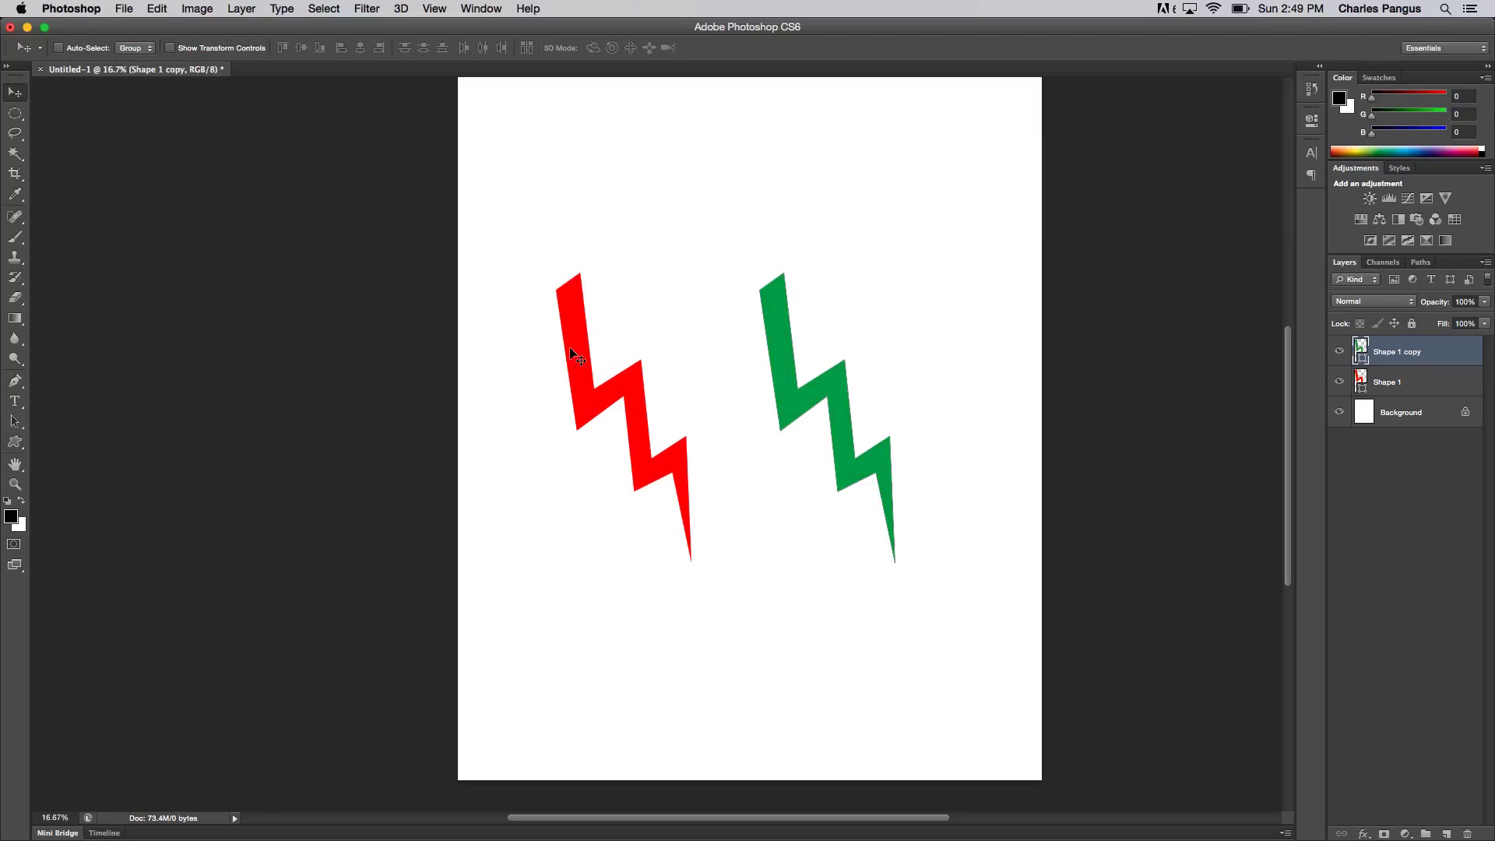
right_click(1420, 384)
left_click(1306, 409)
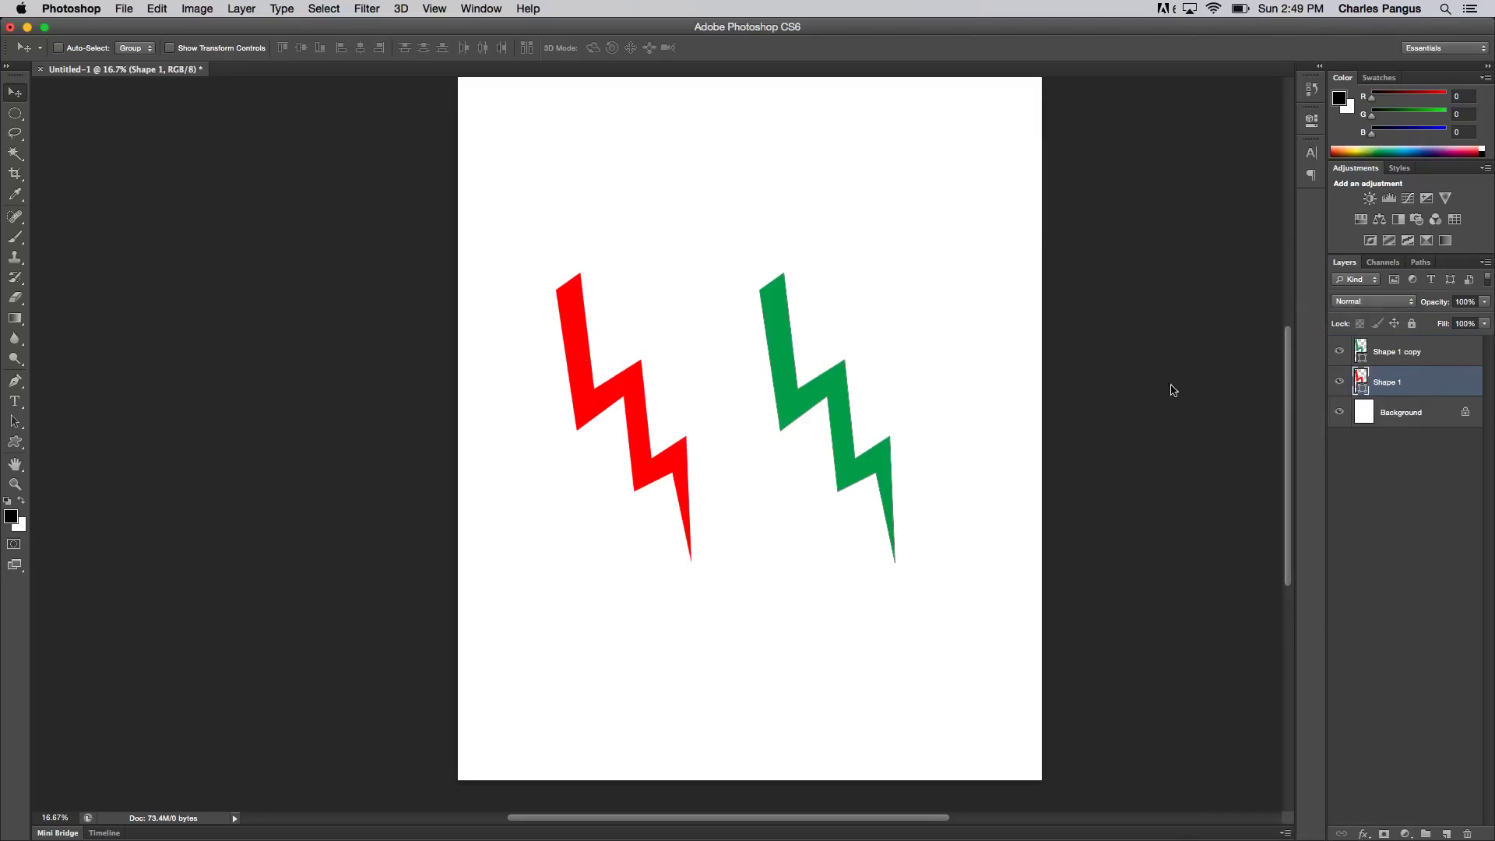
left_click(14, 484)
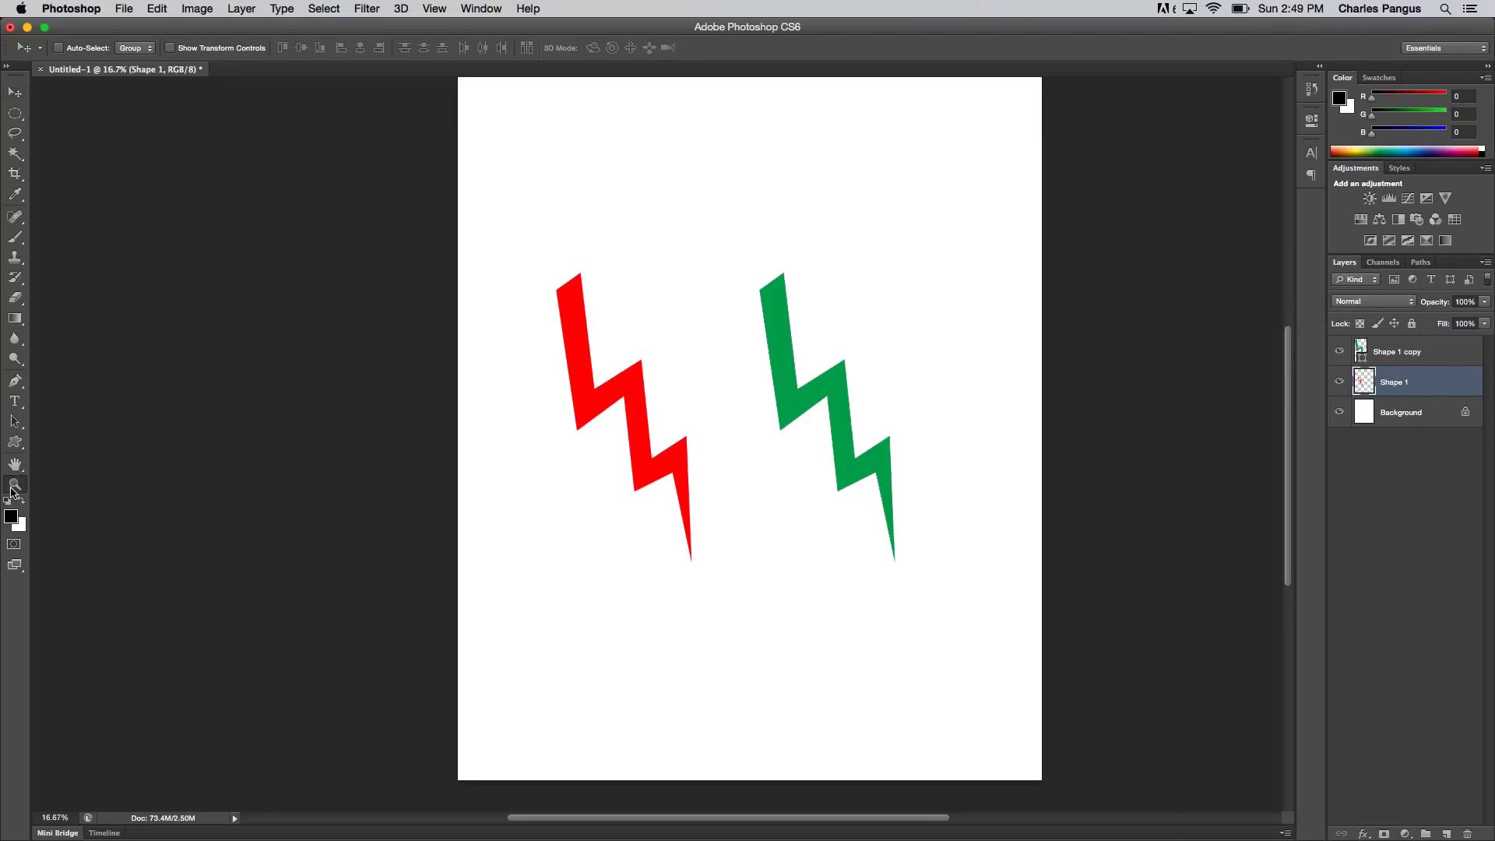
left_click(780, 385)
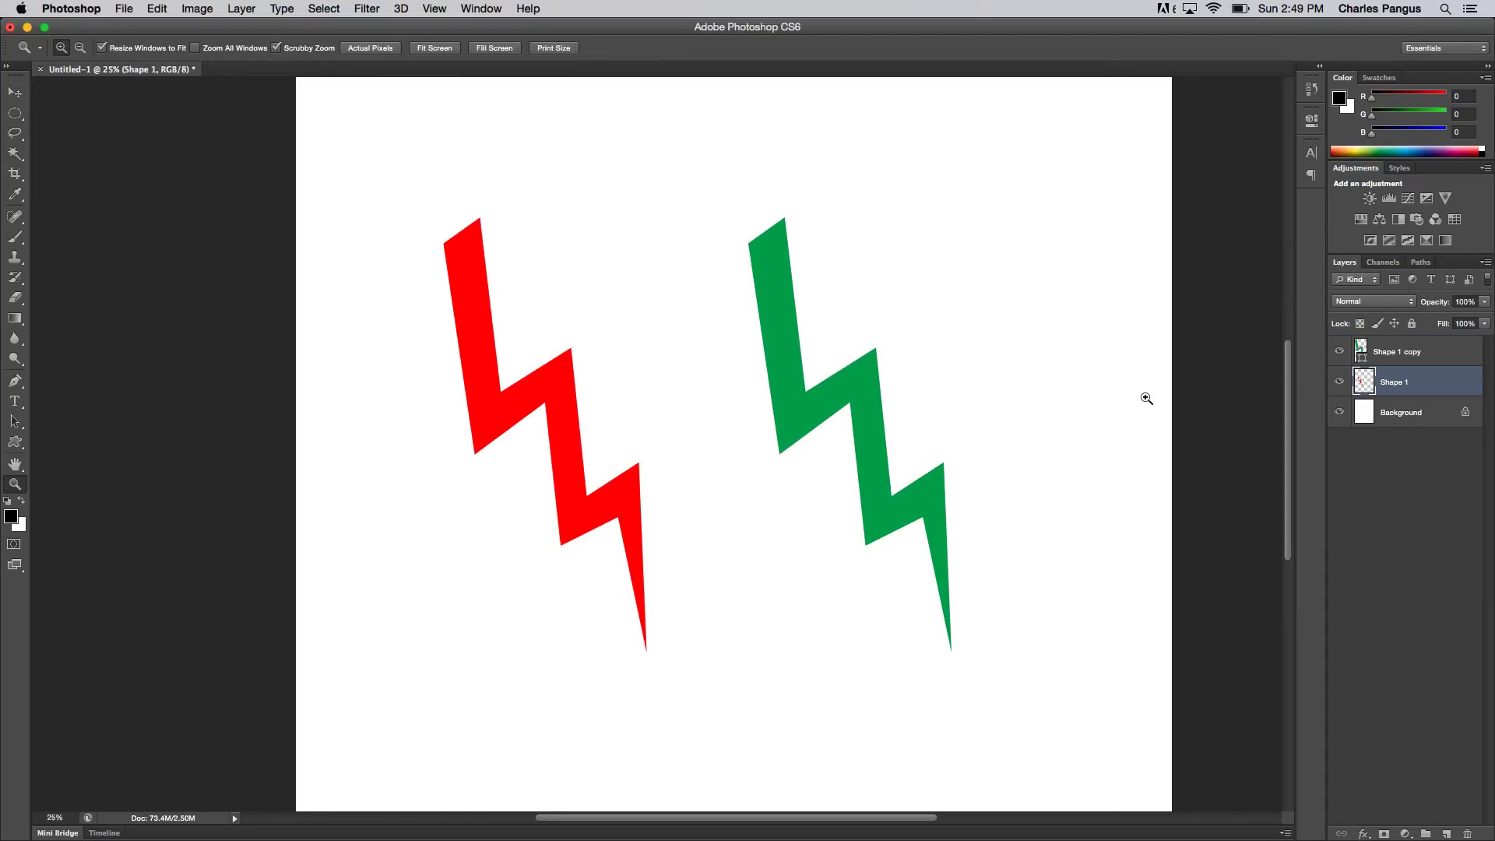
Select both bolt layers and shrink them to a small size with Free Transform.
left_click(1410, 362, "shift")
key("ctrl+t")
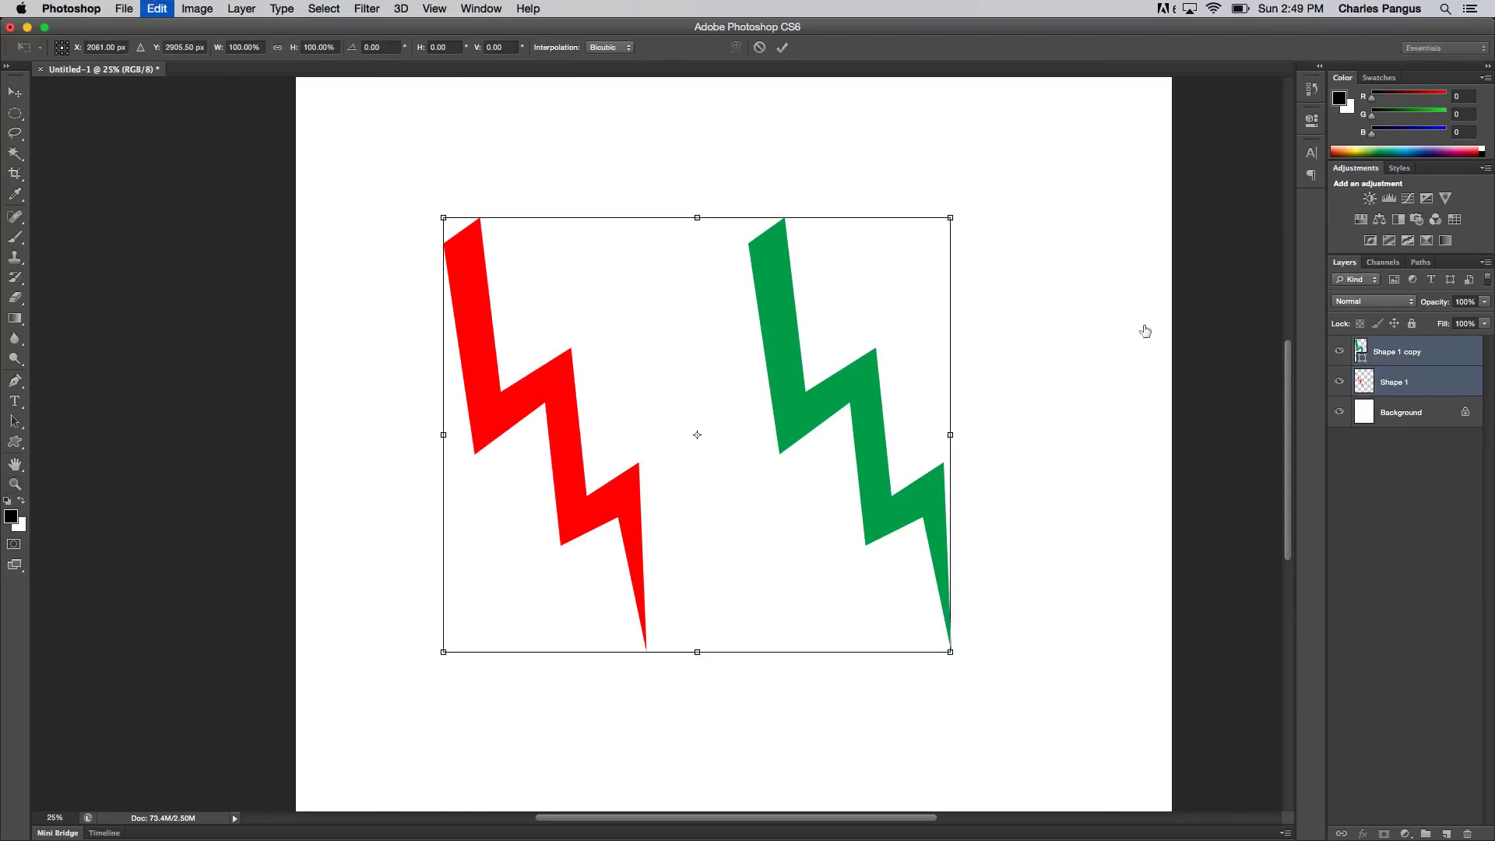
left_click_drag(954, 220, 542, 567)
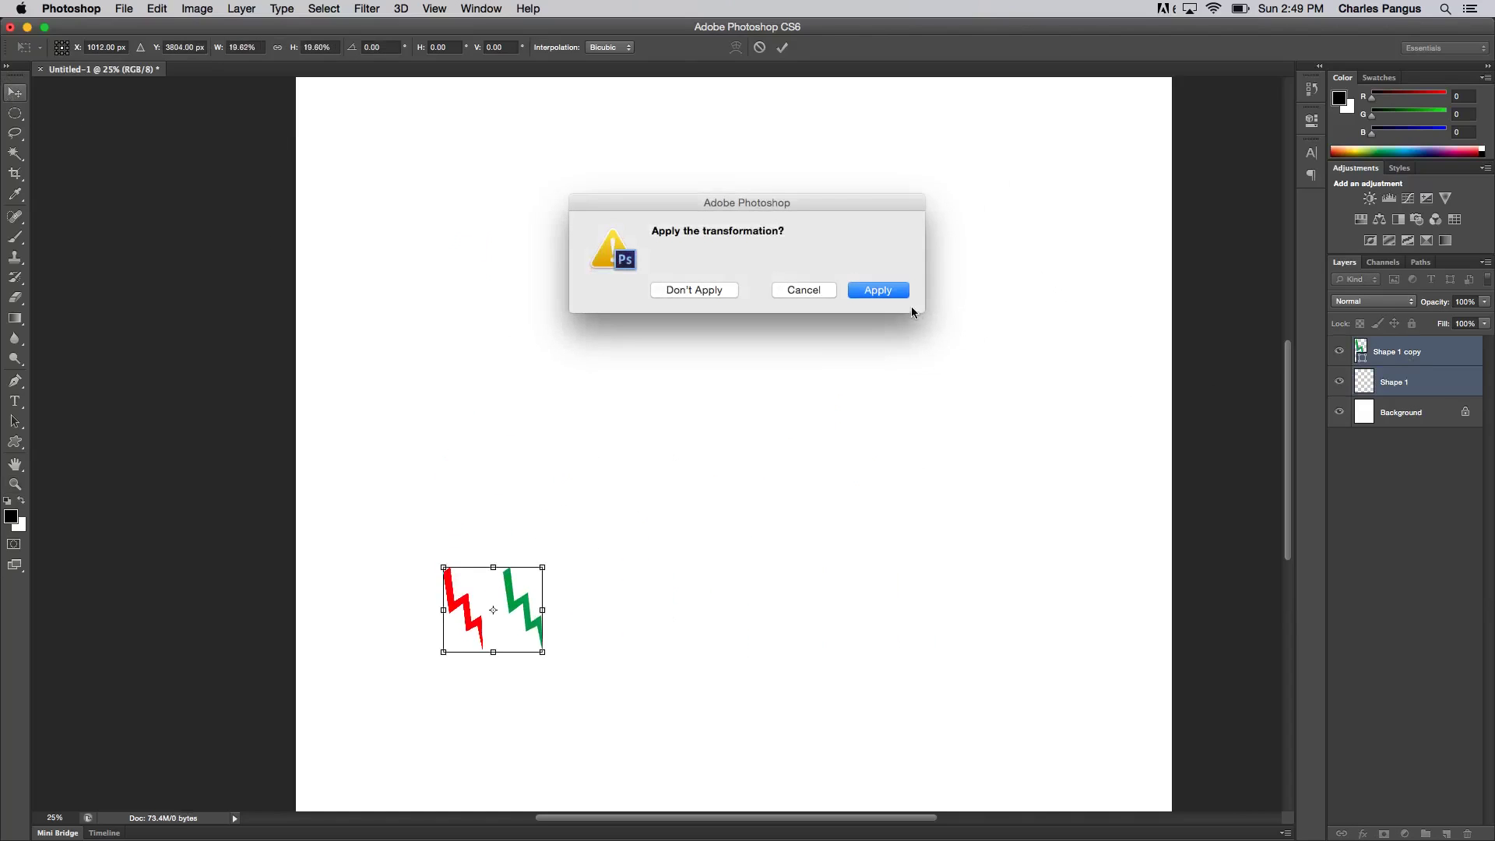
left_click(895, 290)
Scale both bolts back up to about 573% and apply the transformation.
key("ctrl+t")
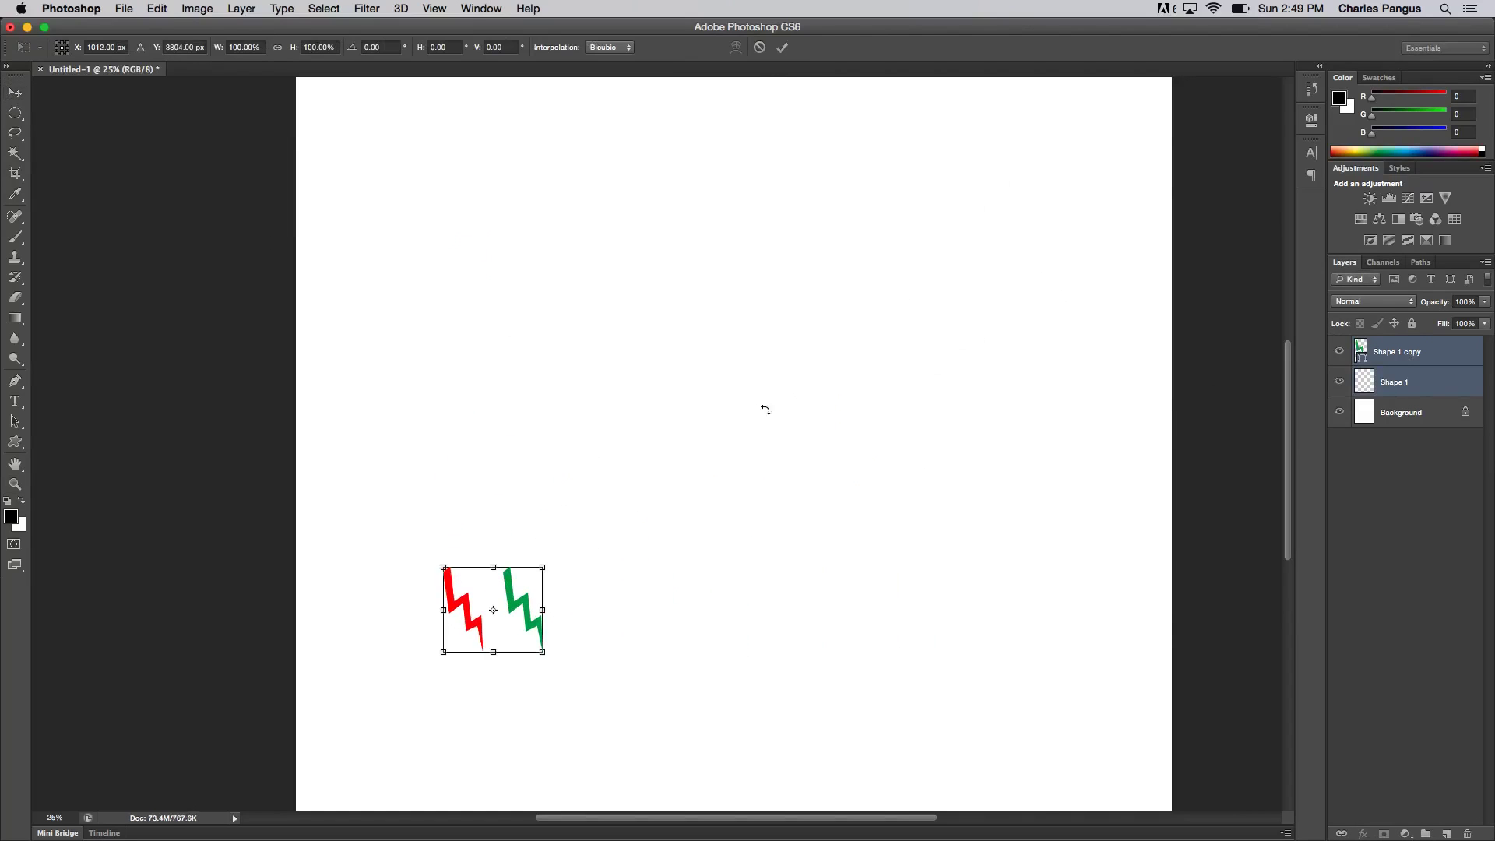
left_click_drag(547, 561, 1028, 165)
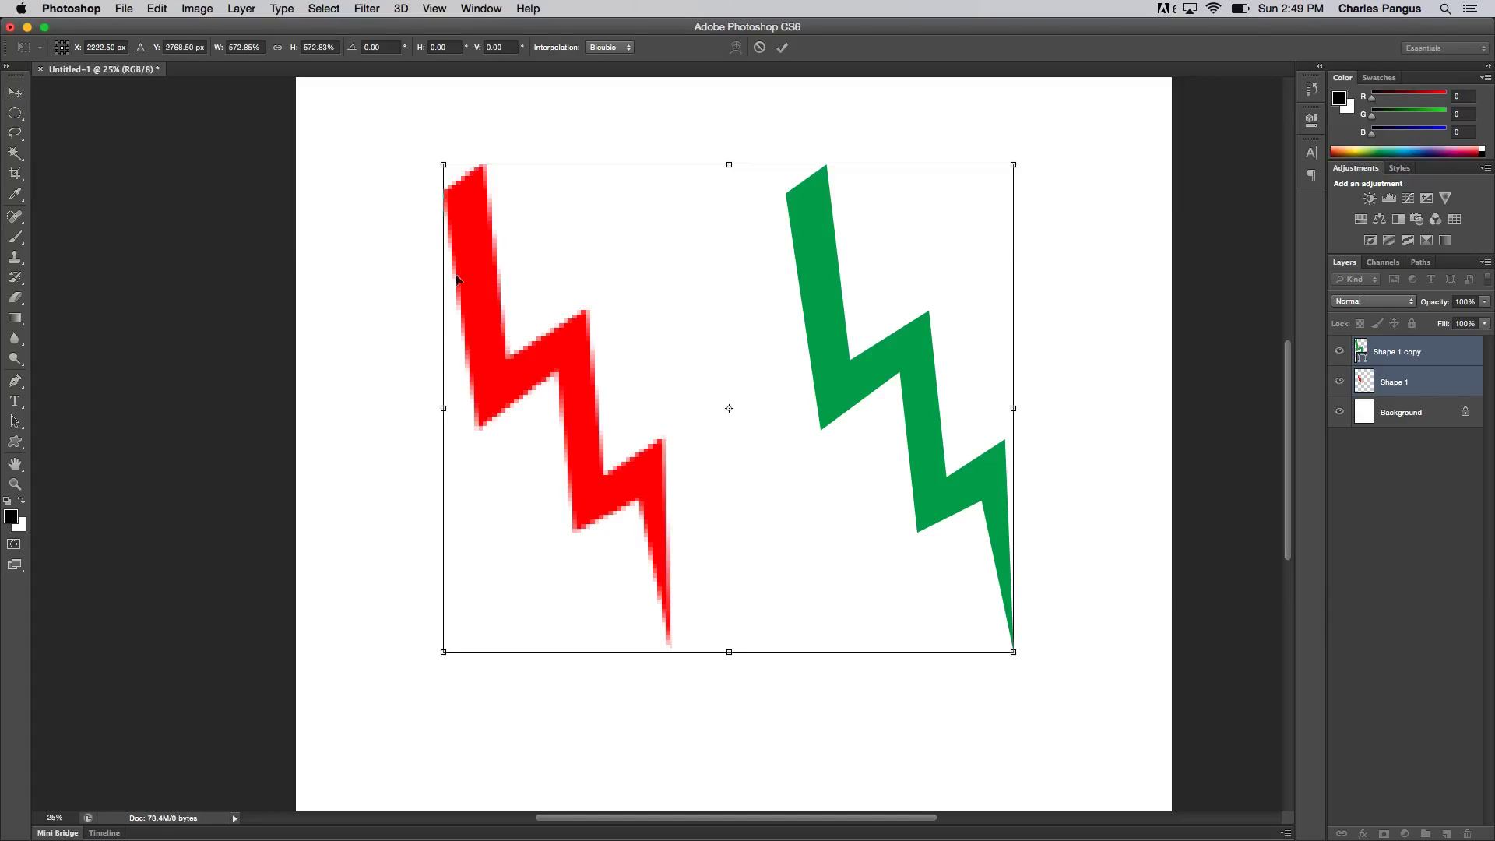
left_click(14, 95)
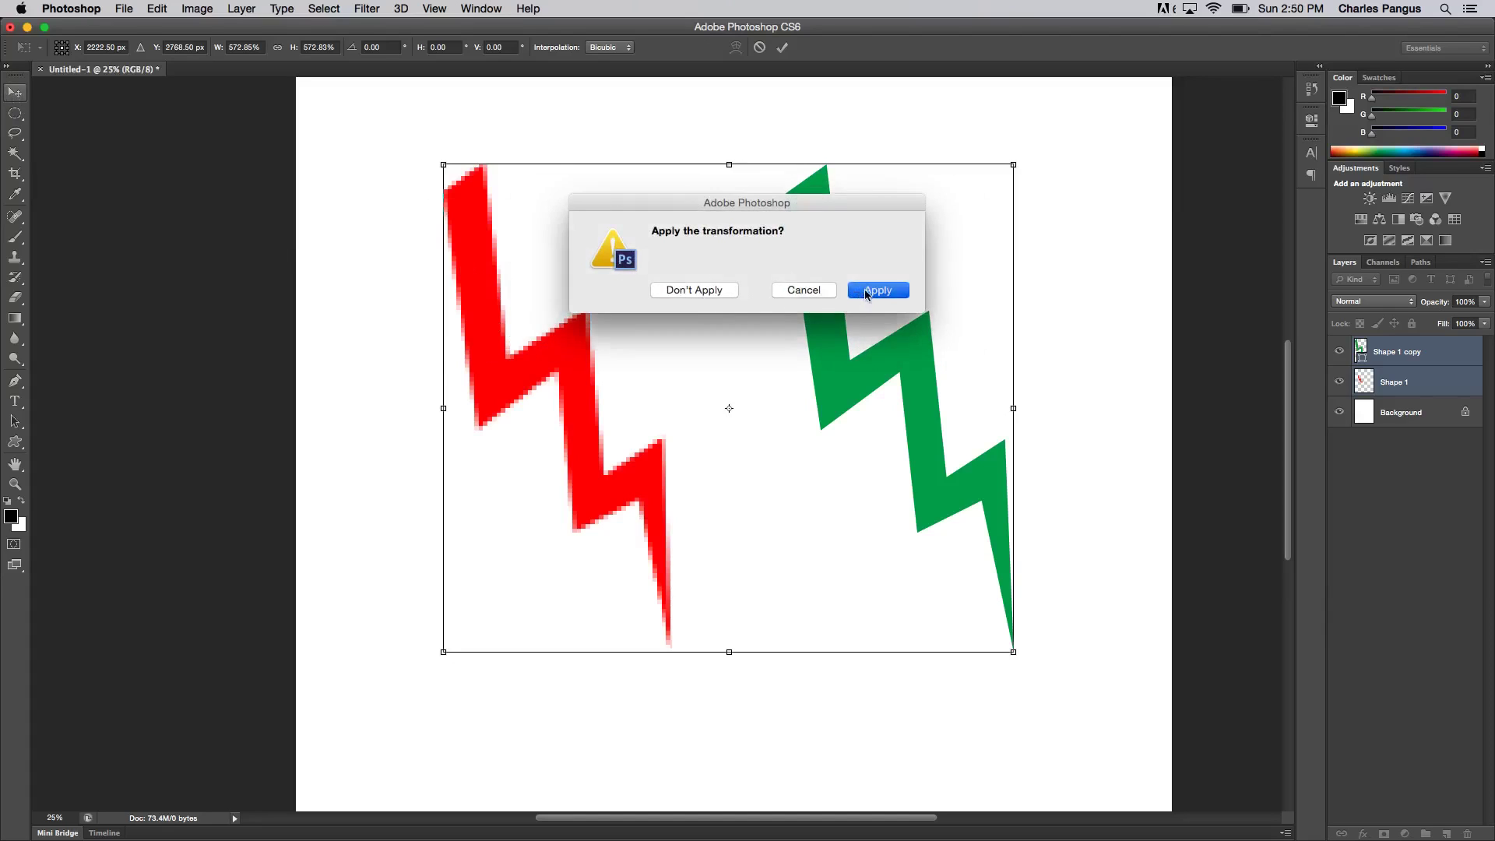
left_click(864, 294)
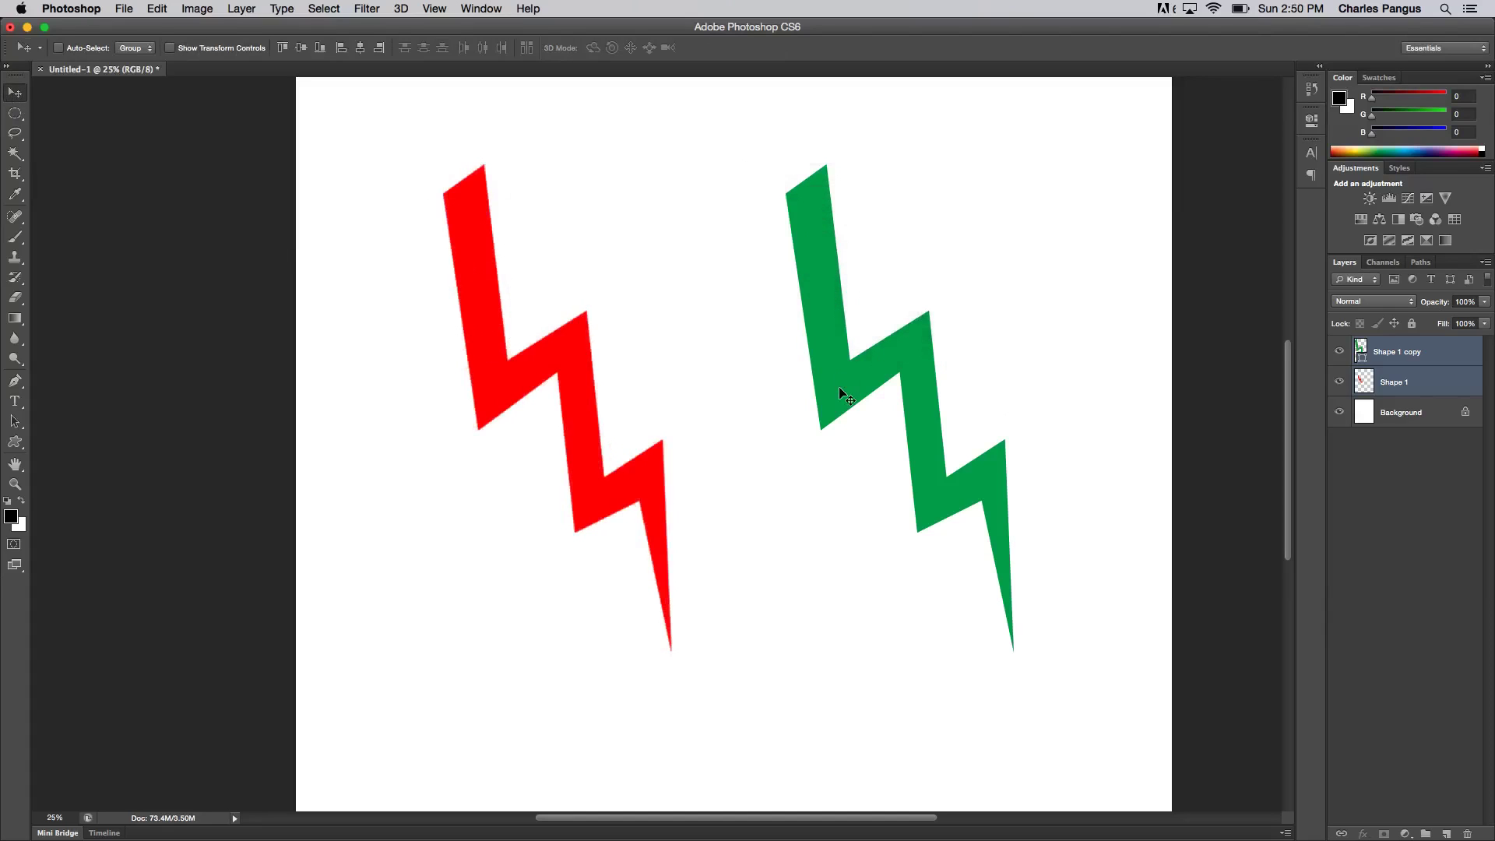
Zoom to 66.7% and pan across both bolts to compare their edges.
left_click(14, 484)
left_click(510, 286)
left_click(525, 273)
left_click(525, 277)
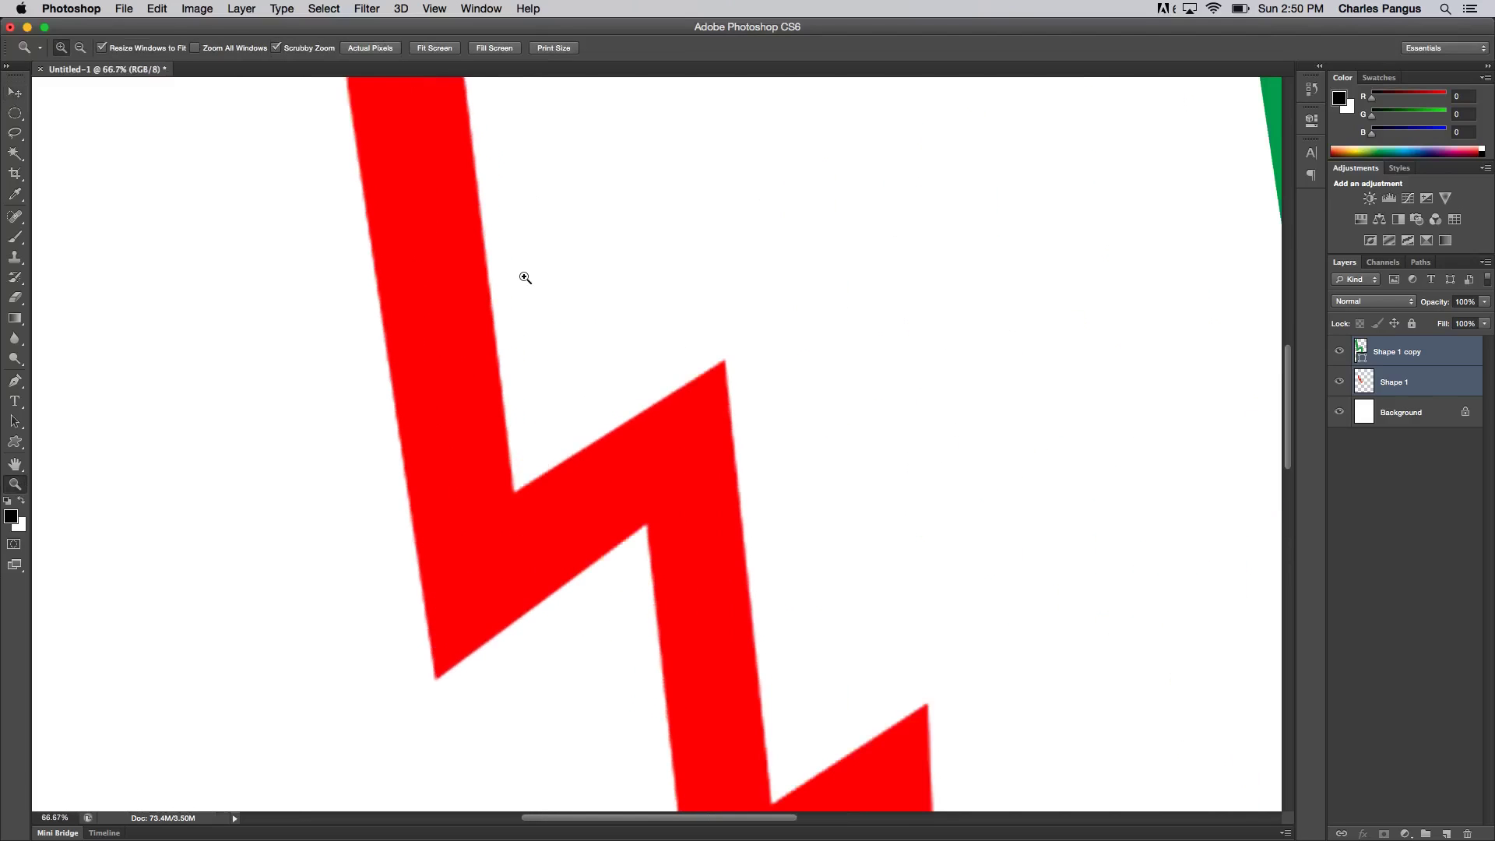
left_click_drag(1346, 417, 1209, 418)
left_click_drag(1067, 383, 544, 367)
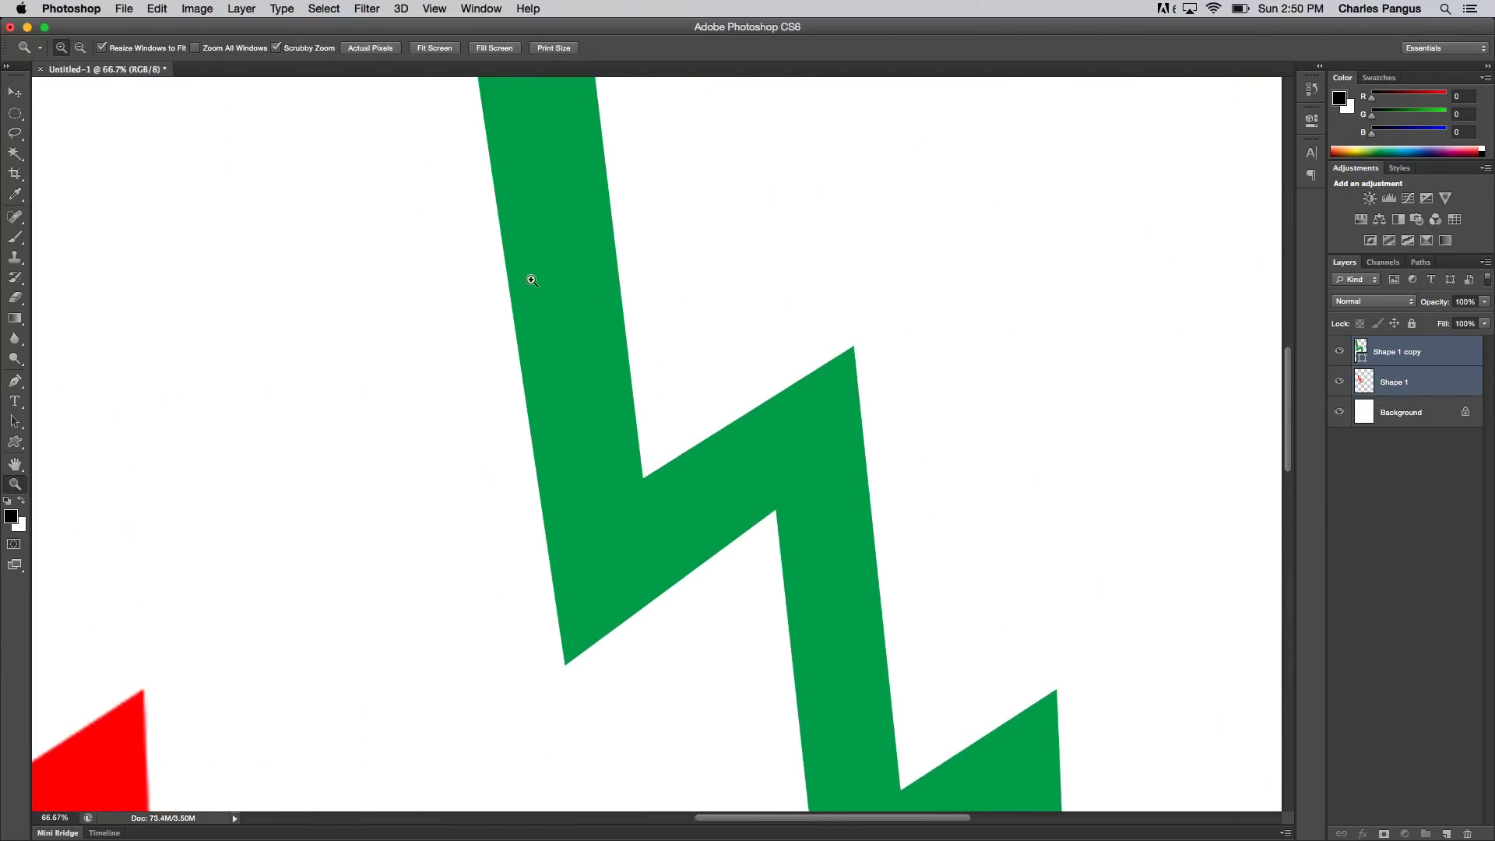
left_click_drag(450, 376, 693, 367)
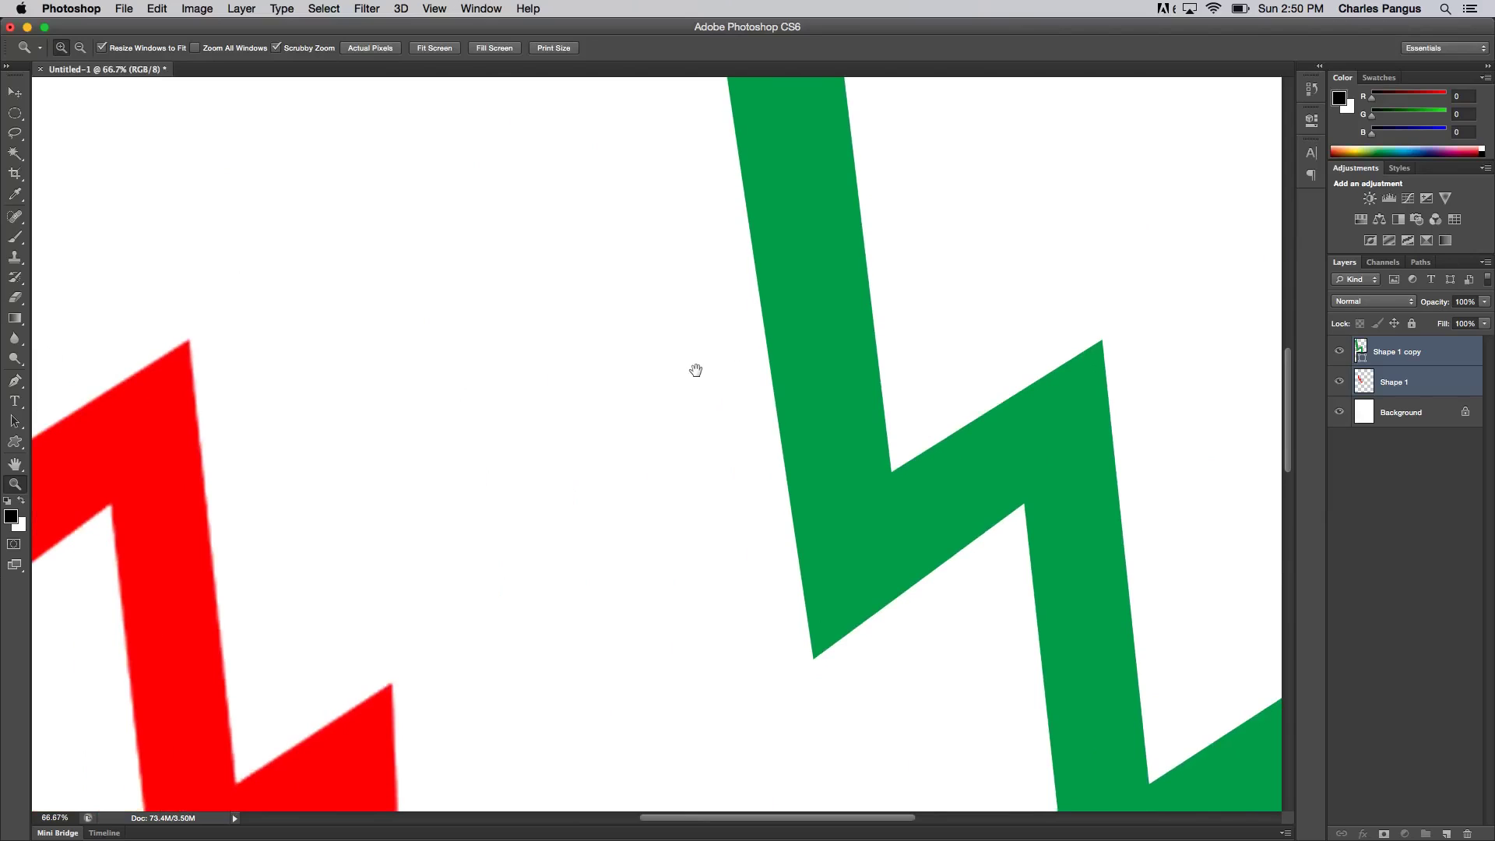